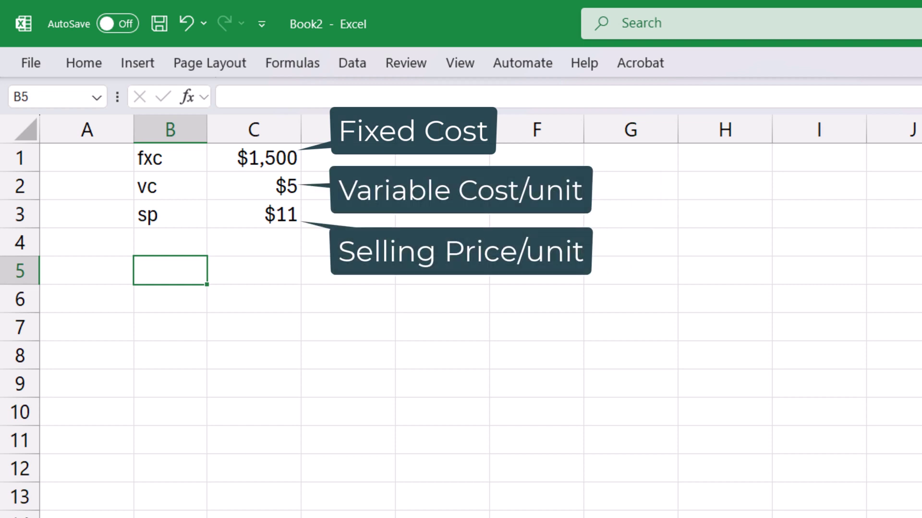
- Name cells C1:C3 fxc, vc and sp from the B1:B3 labels, then verify in the Name Box
left_click_drag(284, 212, 181, 155)
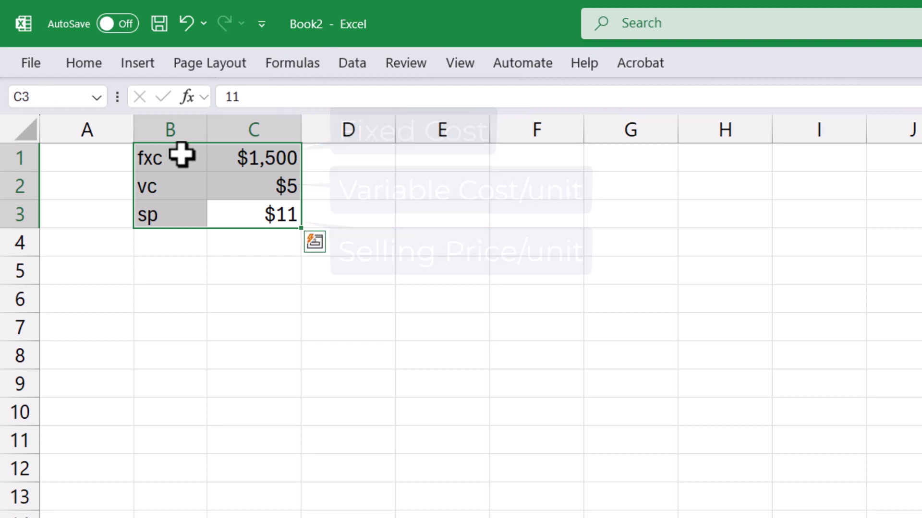
left_click(308, 62)
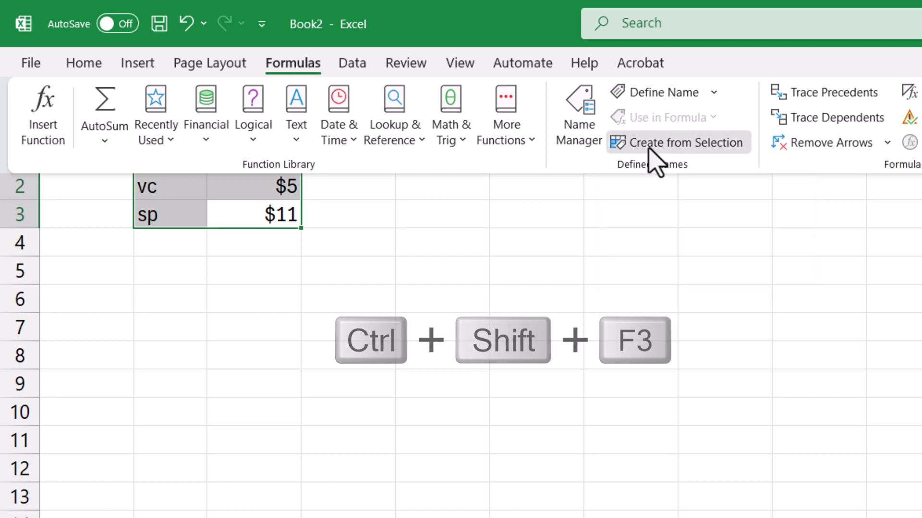
left_click(649, 148)
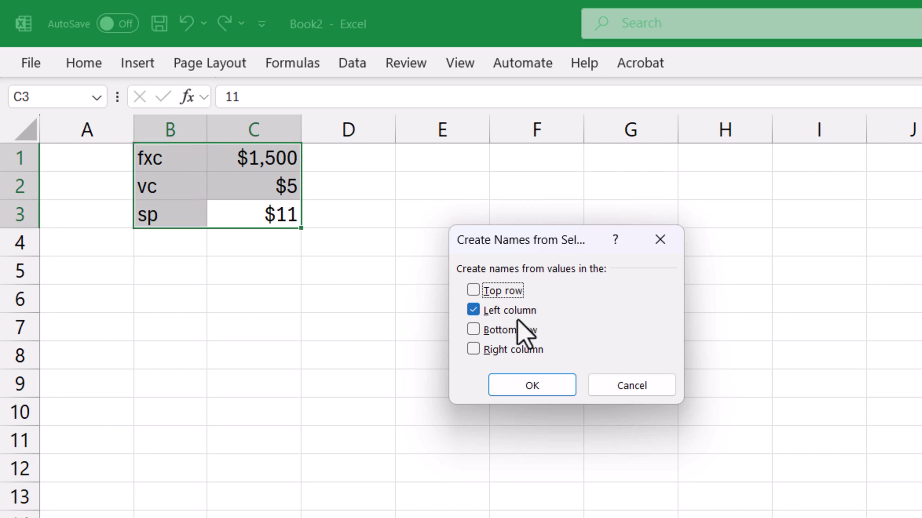
left_click(541, 391)
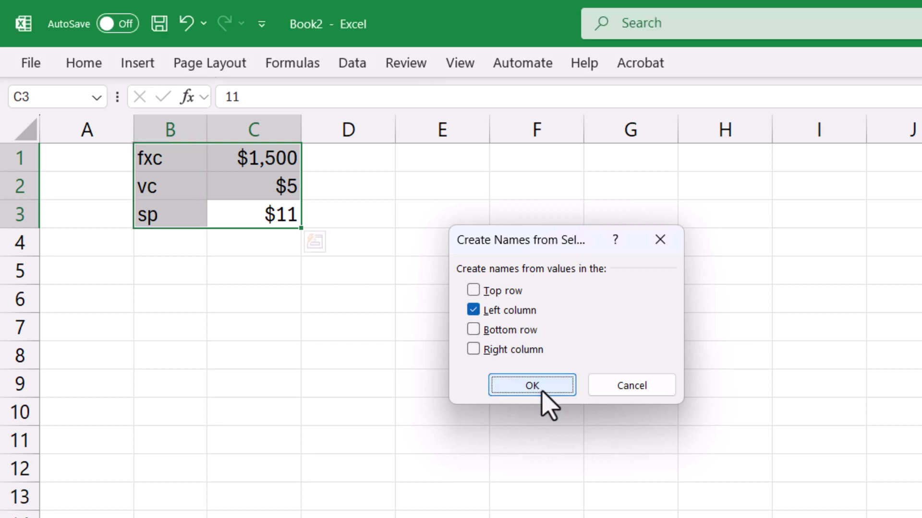
left_click(266, 163)
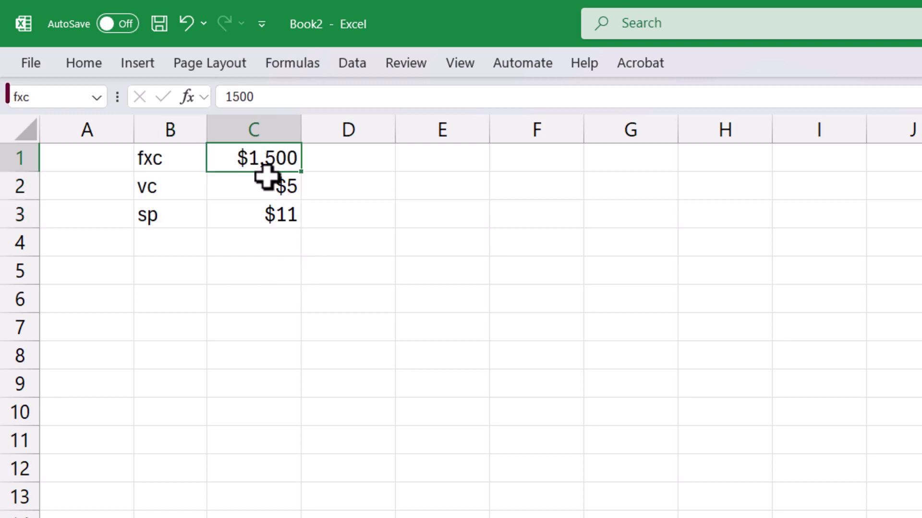
left_click(281, 217)
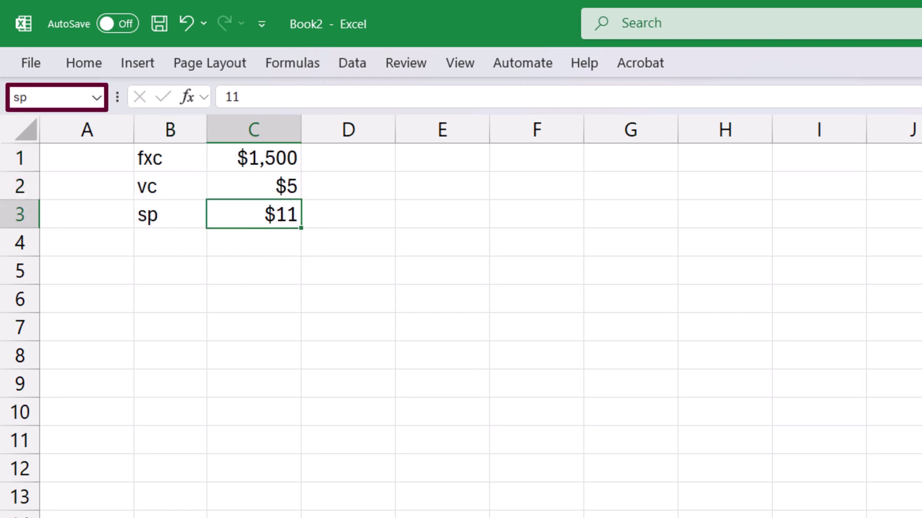
- Label B5 'BEP' and enter =fxc/(sp-vc) in C5, giving a break-even point of 250
left_click(170, 270)
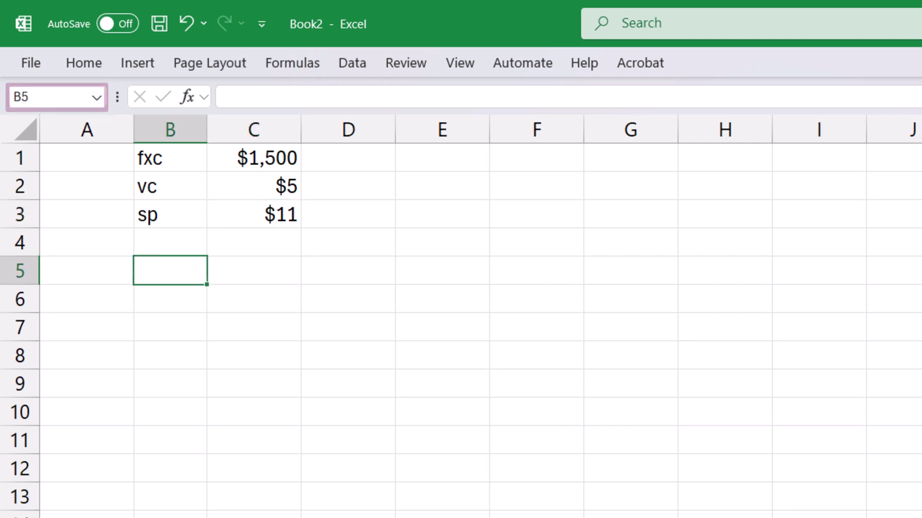
type("BEP")
key("Tab")
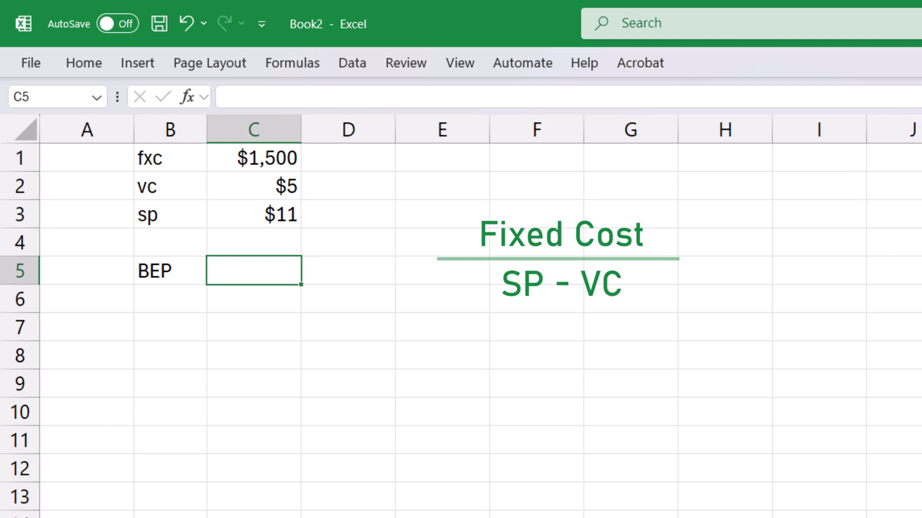
type("=f")
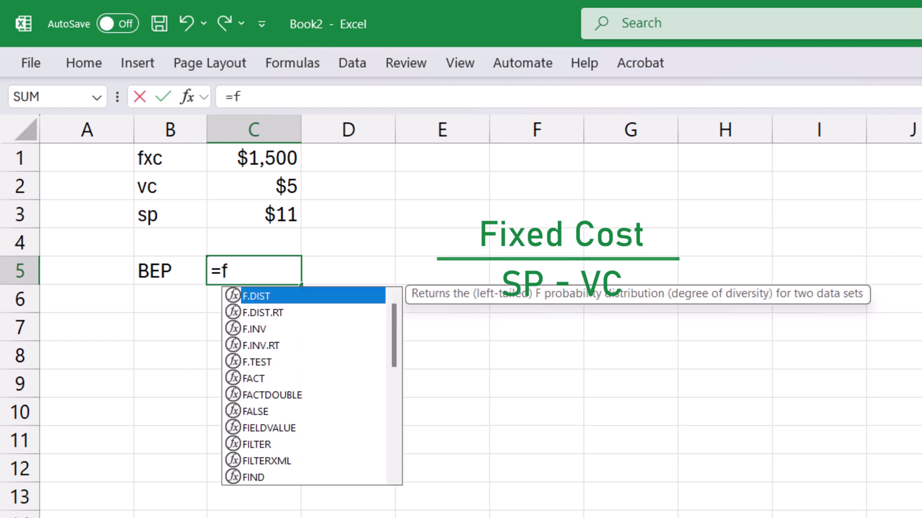
type("xc/")
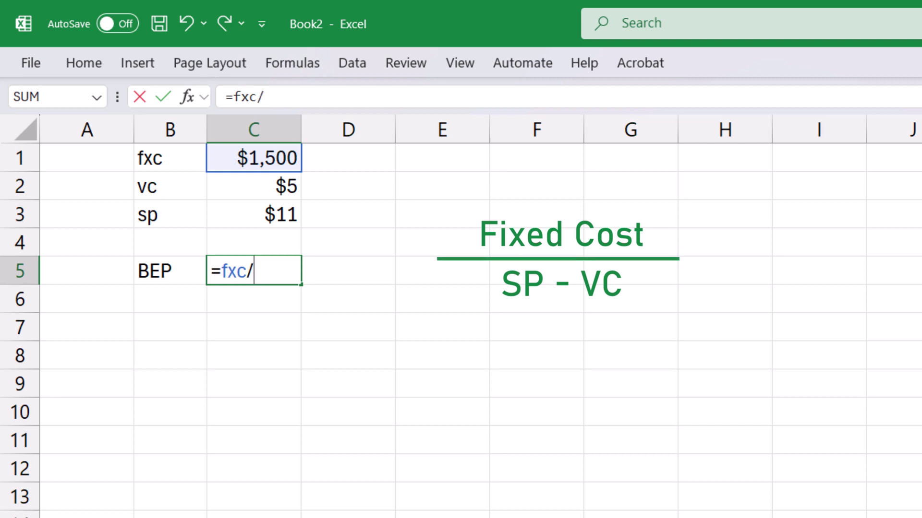
type("(sp")
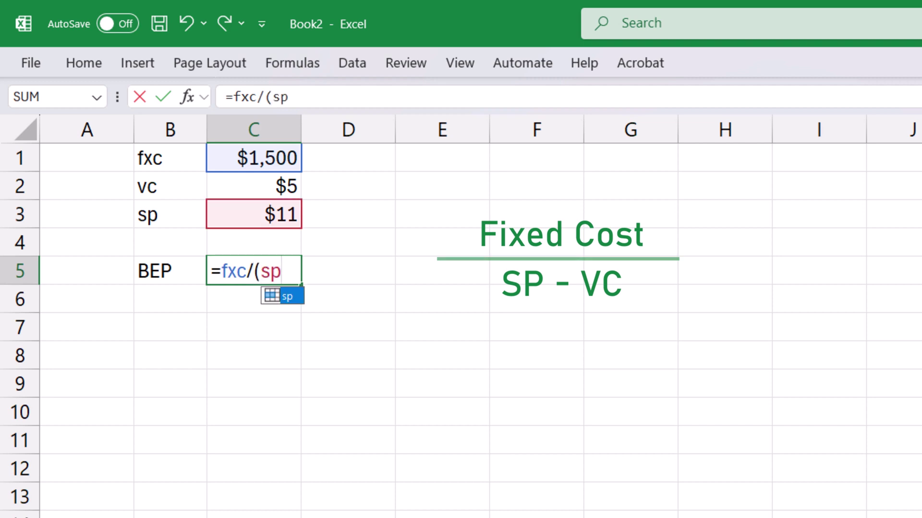
type("-")
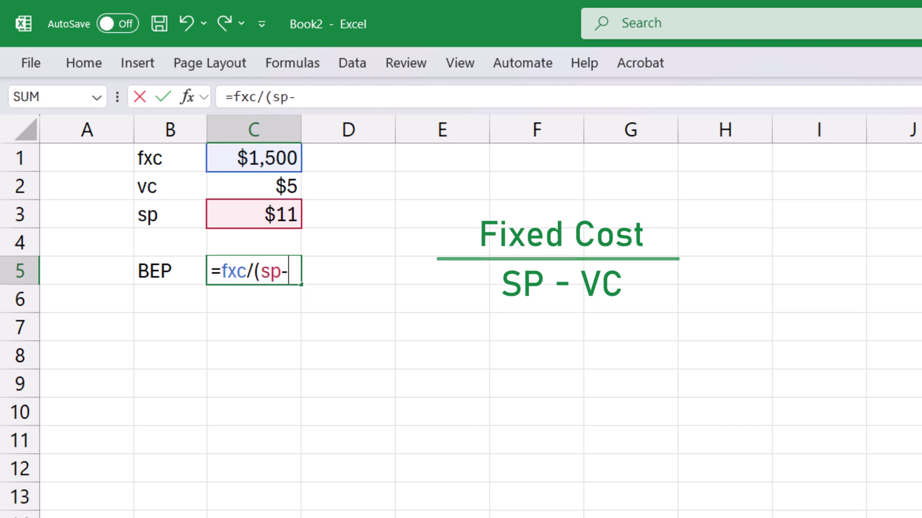
type("vc")
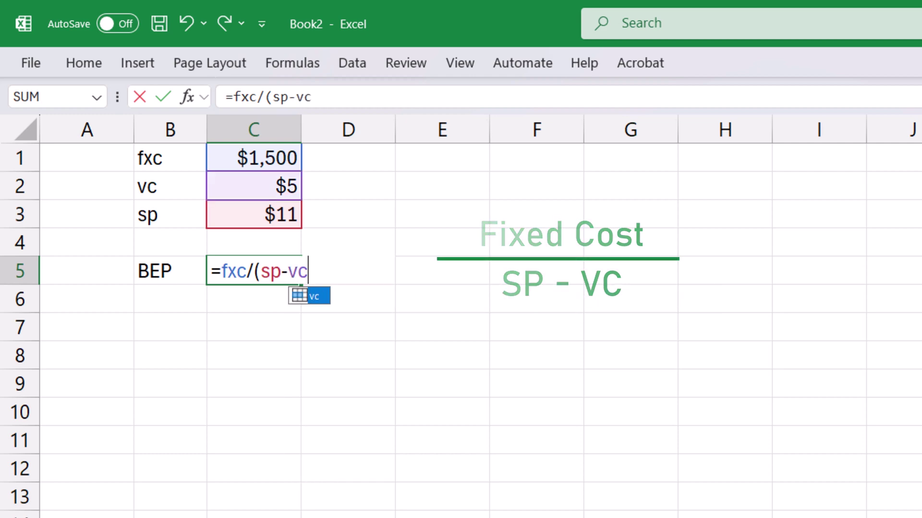
type(")")
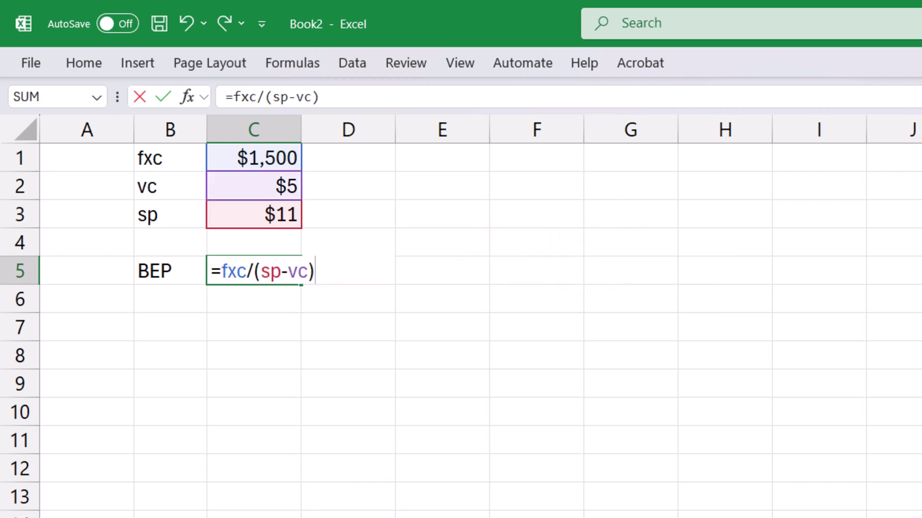
key("Return")
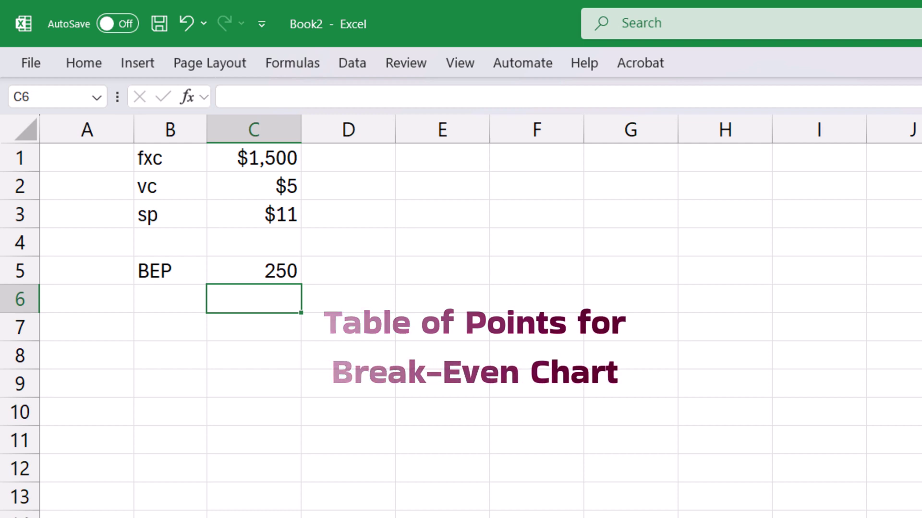
- Enter the headers units, FC, TC and TR in F1:I1, with 0 in F2
left_click(536, 157)
type("units")
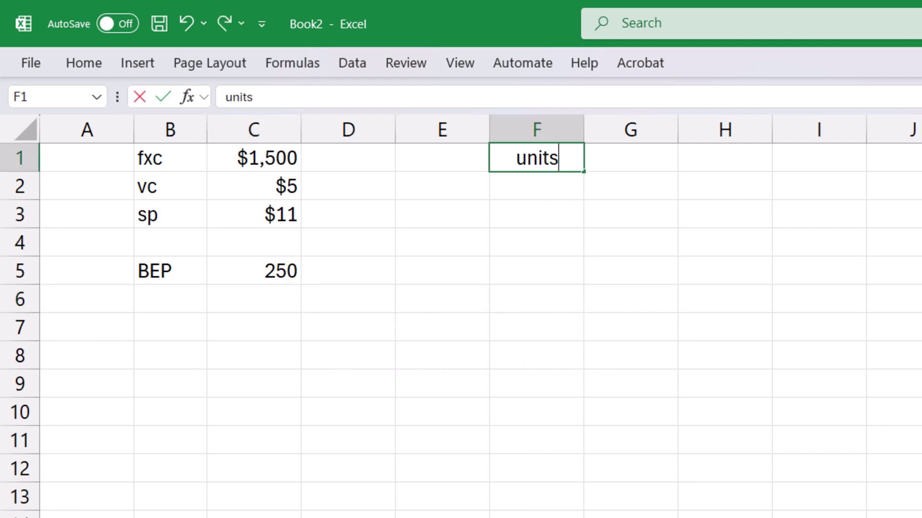
key("Tab")
type("FC")
key("Tab")
type("TC")
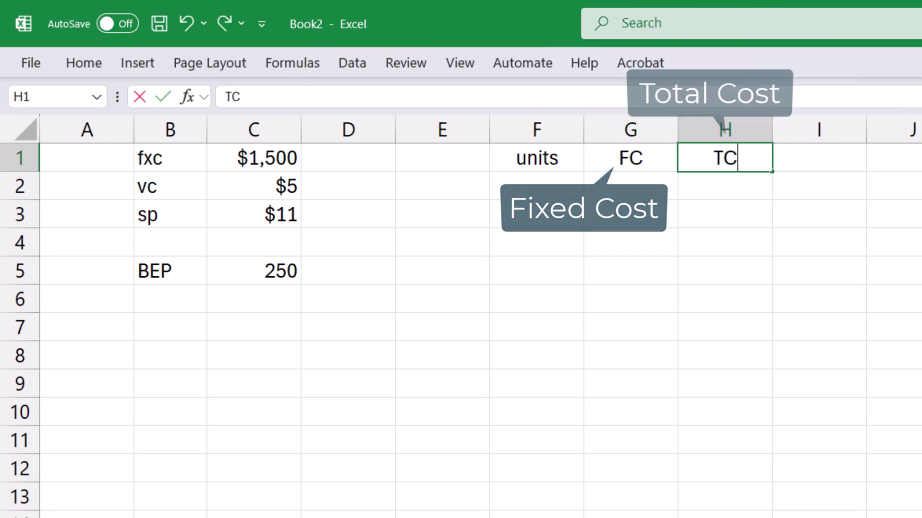
key("Tab")
type("TR")
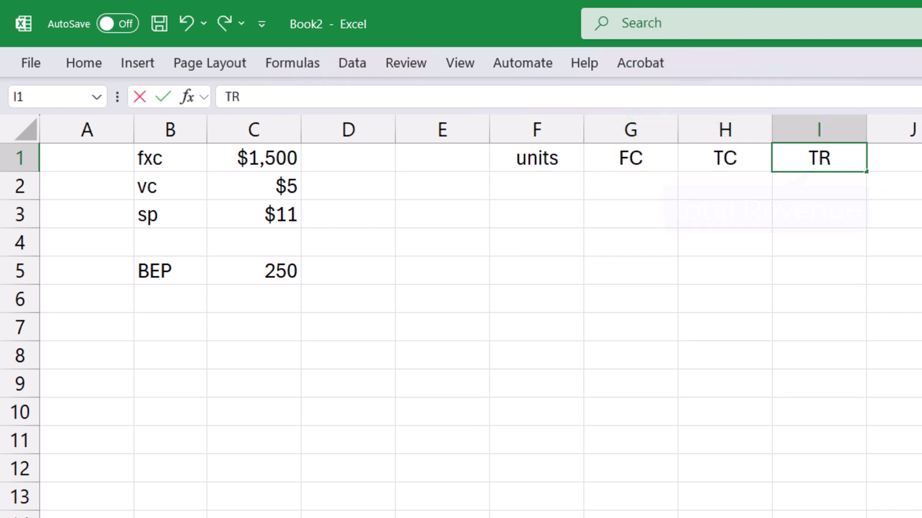
key("Return")
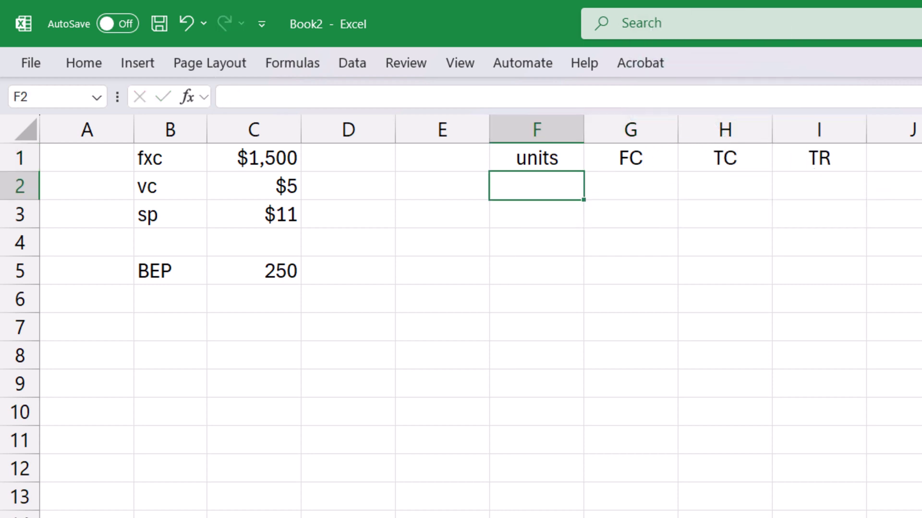
type("0")
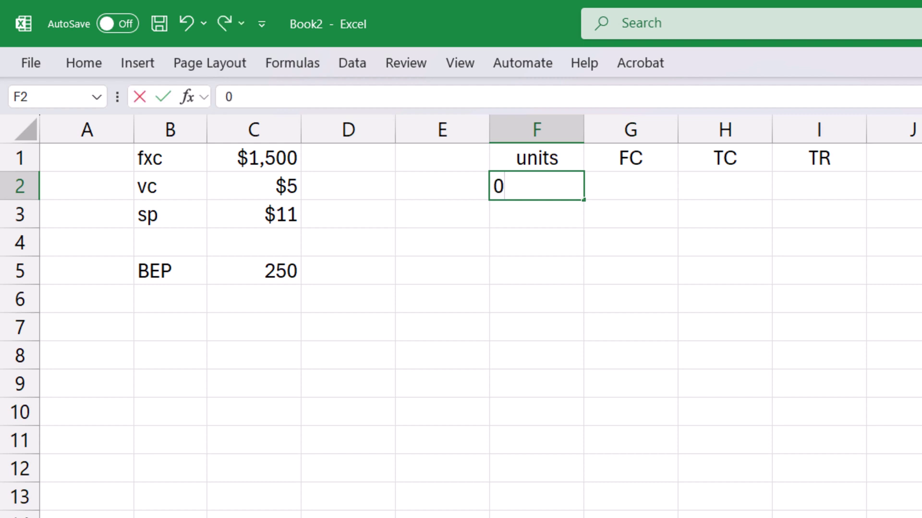
key("Return")
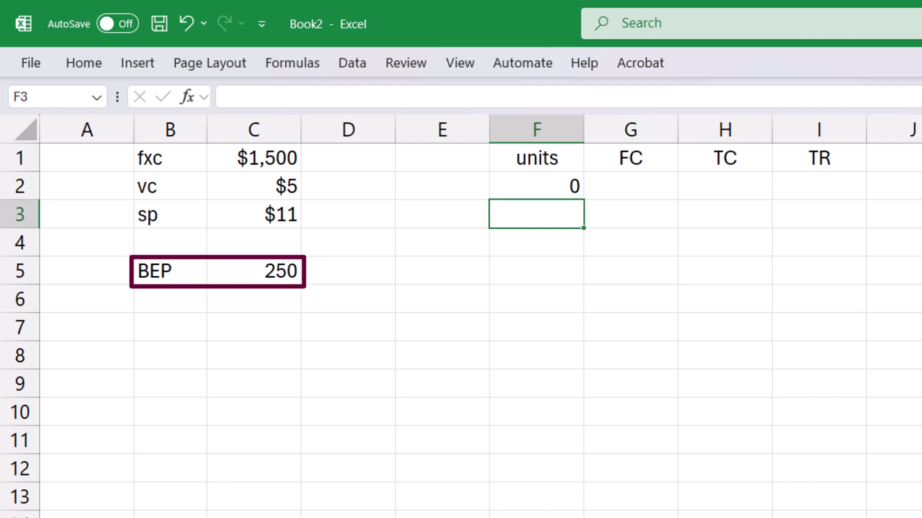
- Name the break-even result cell C5 'BEP'
left_click(267, 272)
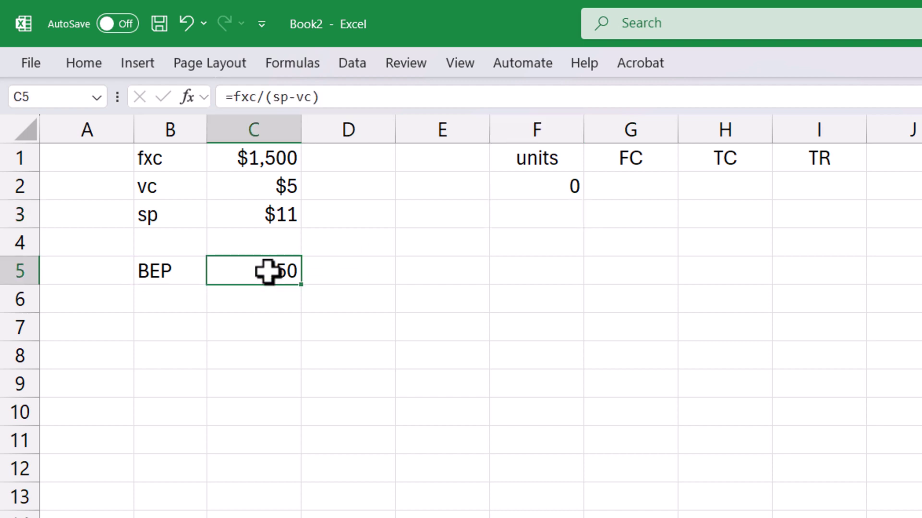
left_click(48, 96)
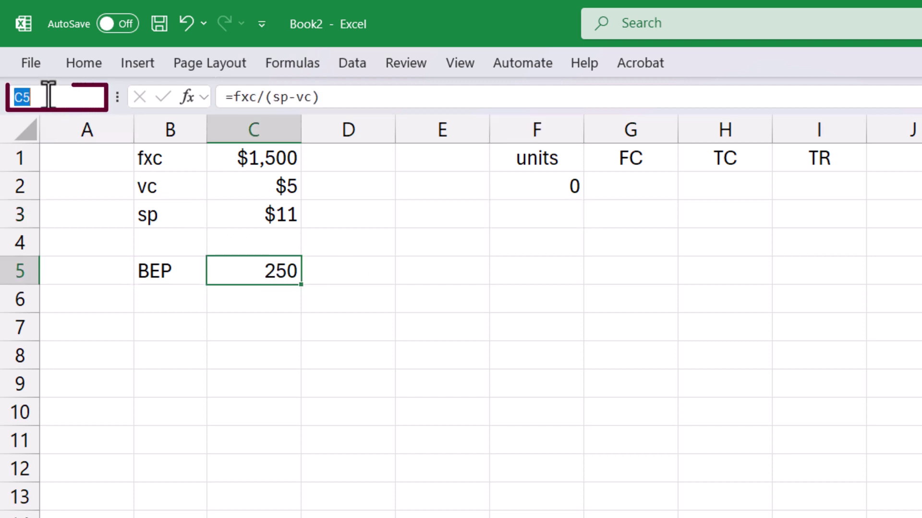
type("BEP")
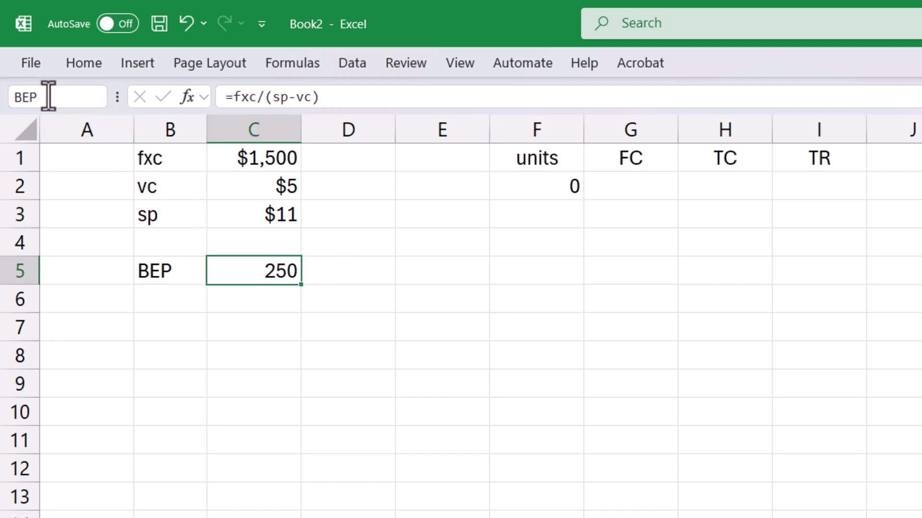
key("Return")
- Fill F3:F5 with =BEP, =2*BEP and =3*BEP, giving units 250, 500 and 750
left_click(536, 214)
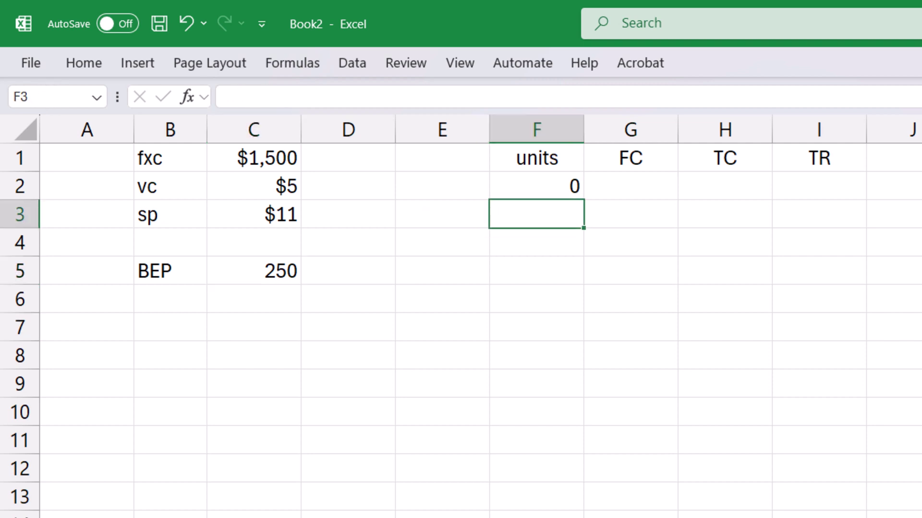
type("=BE")
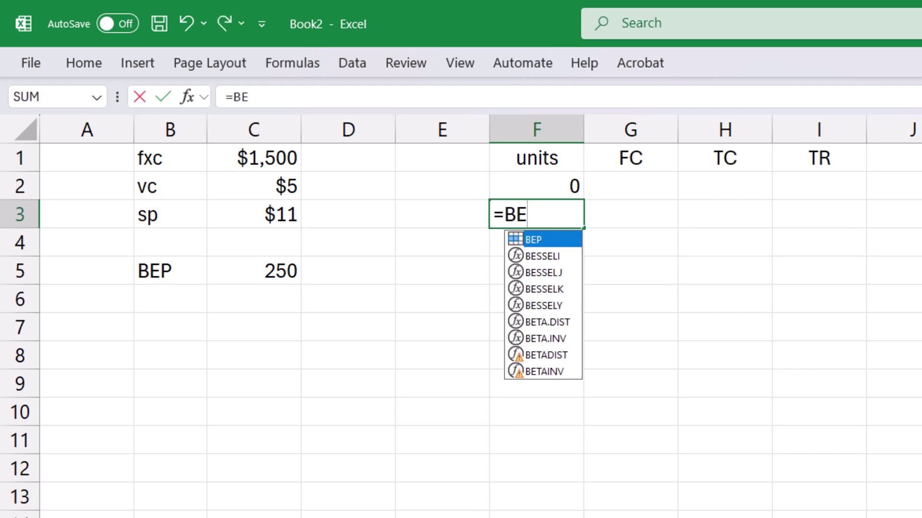
key("Tab")
key("Return")
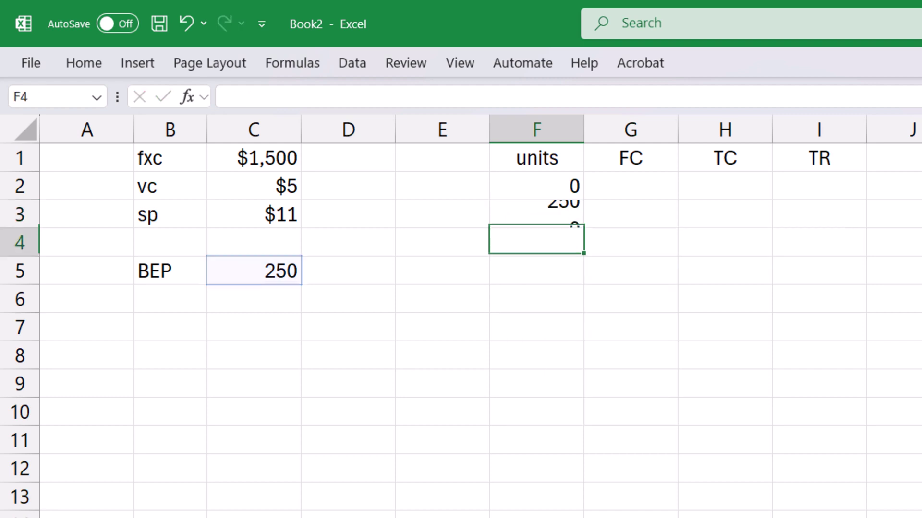
type("=2*BE")
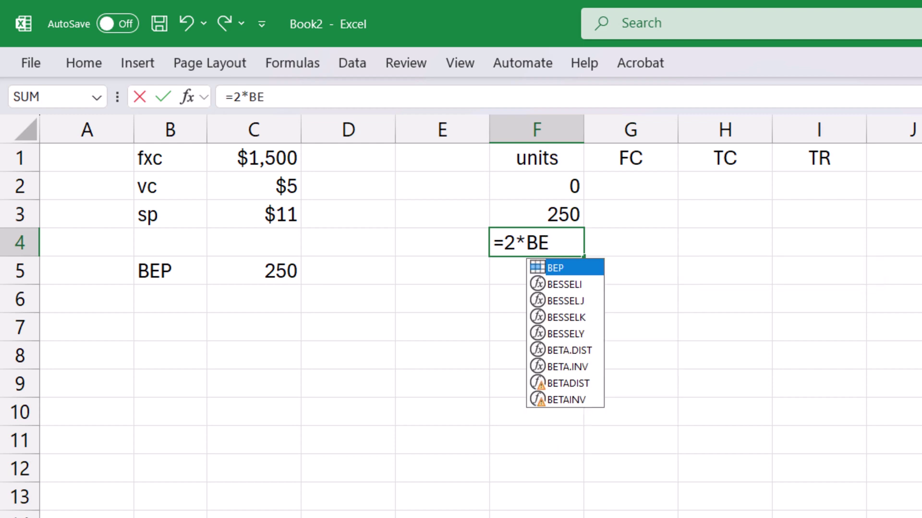
key("Tab")
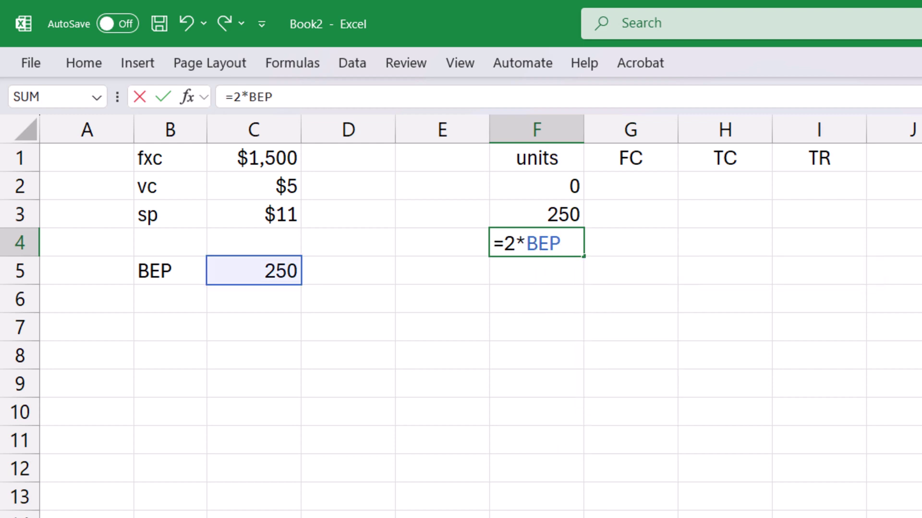
key("Return")
type("=3*BEP")
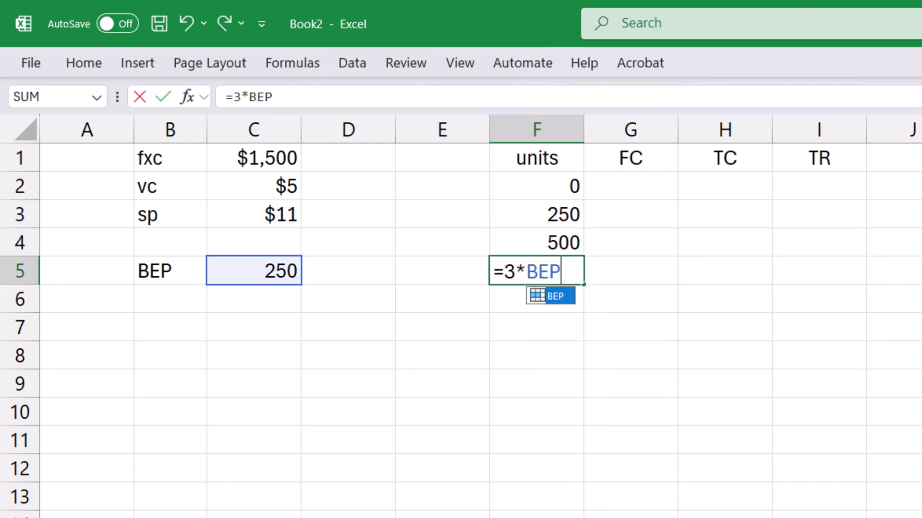
key("Return")
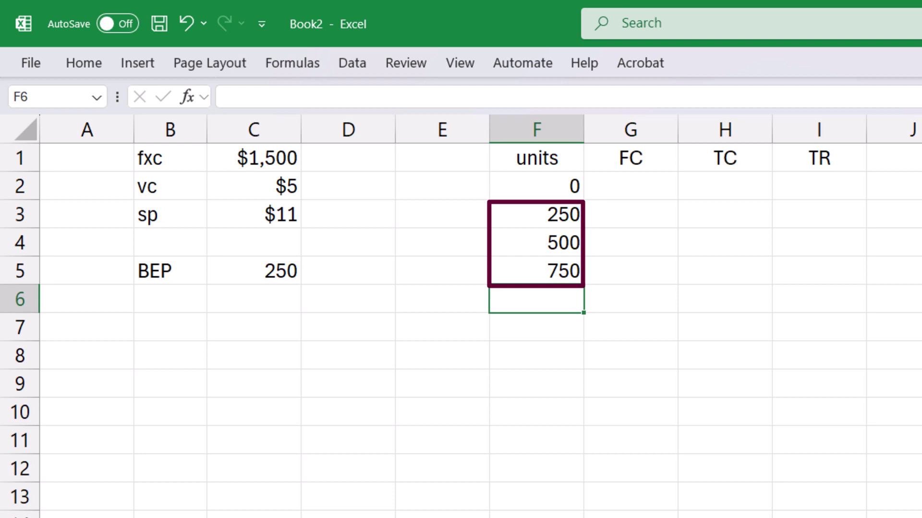
- Enter =fxc in G2 and fill it down to G5, so FC shows 1500
left_click(630, 186)
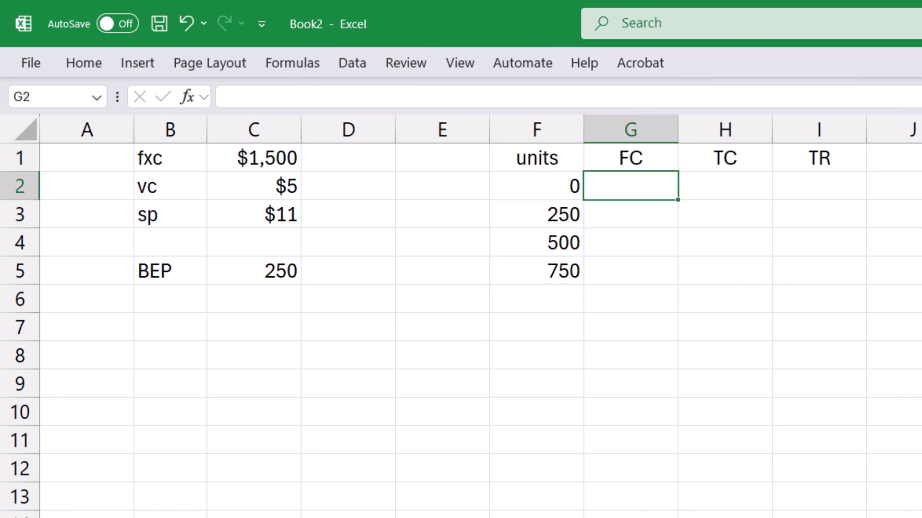
type("=fxc")
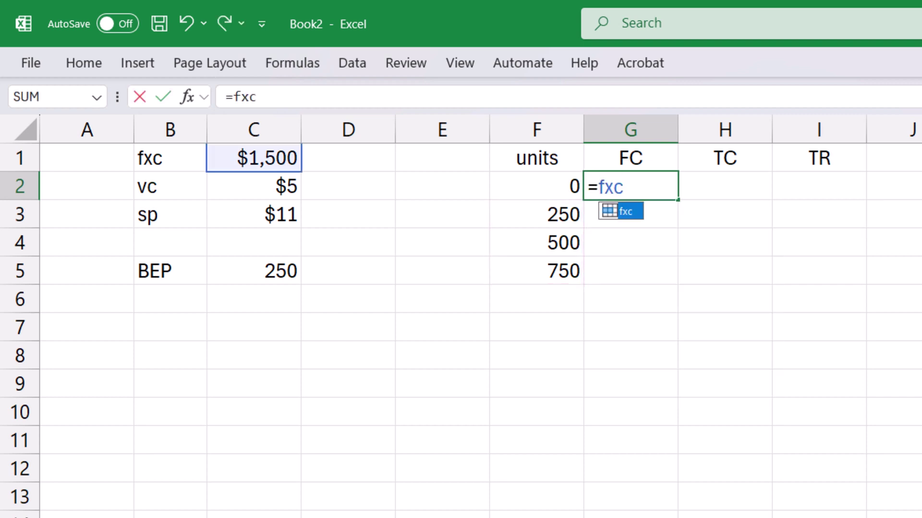
key("Return")
key("Up")
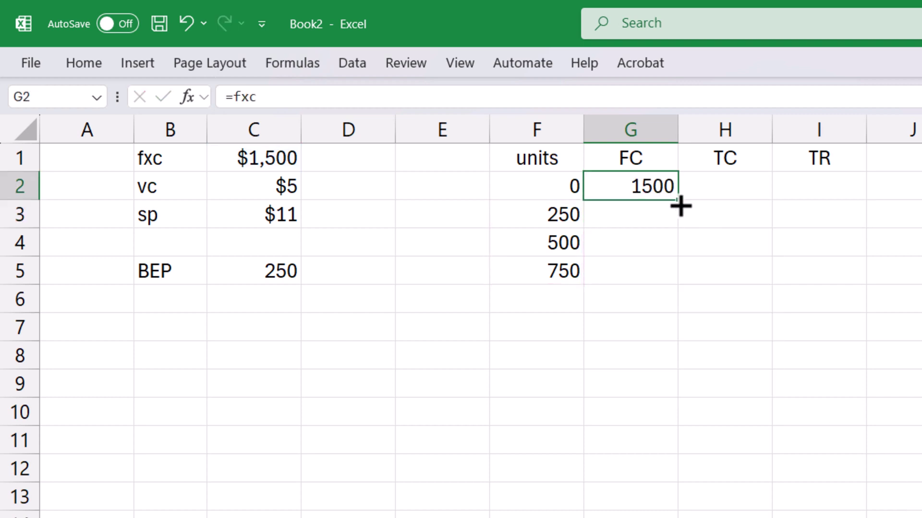
left_click_drag(677, 200, 675, 290)
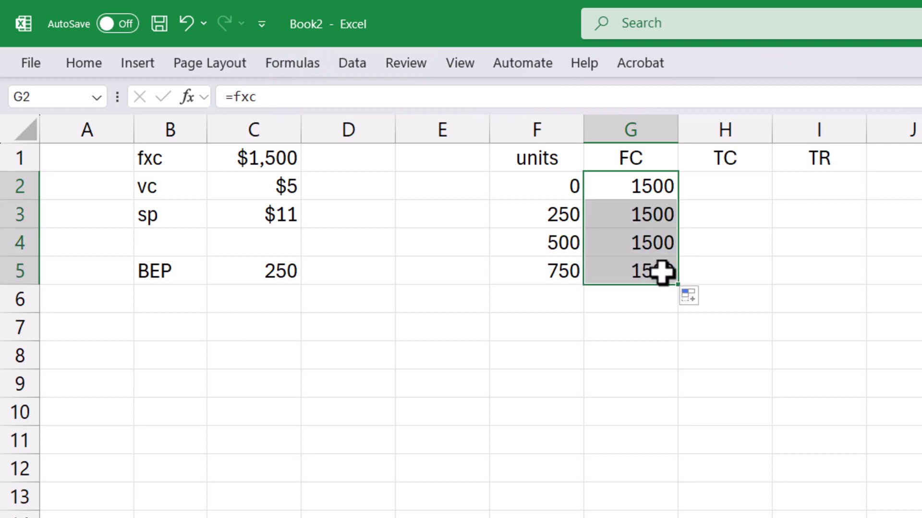
left_click(662, 271)
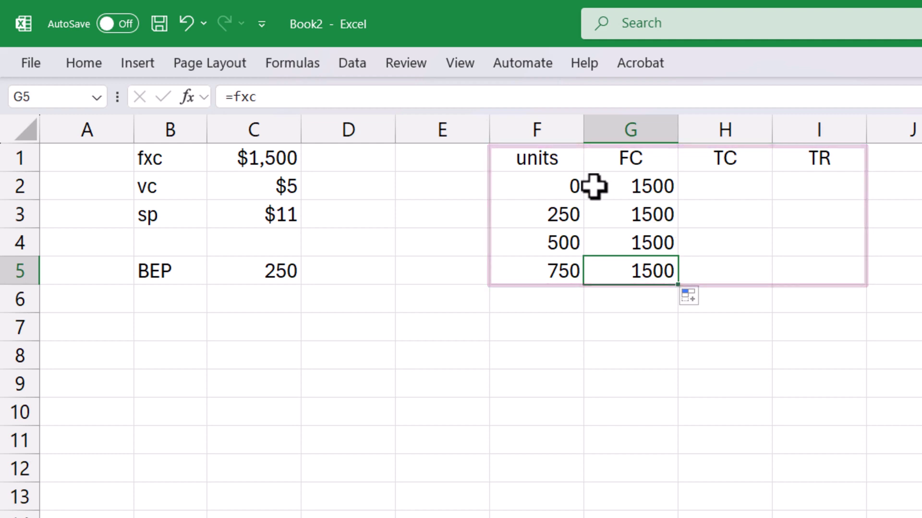
- Name the F1:I5 table columns units, FC, TC and TR from their top-row headers
left_click_drag(545, 148, 776, 265)
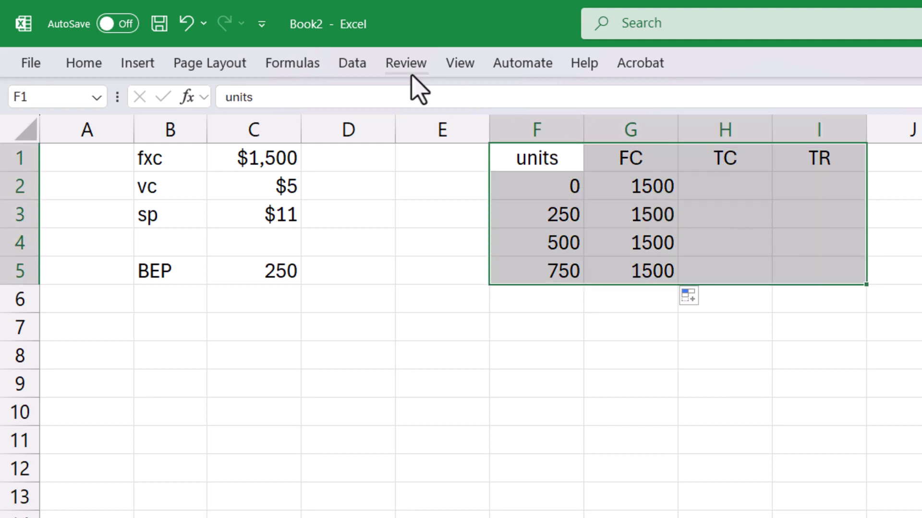
left_click(309, 67)
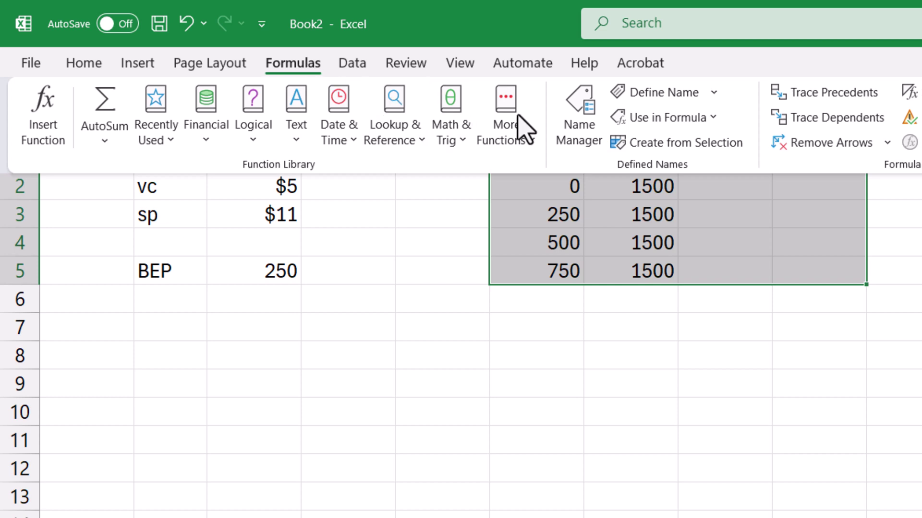
left_click(672, 143)
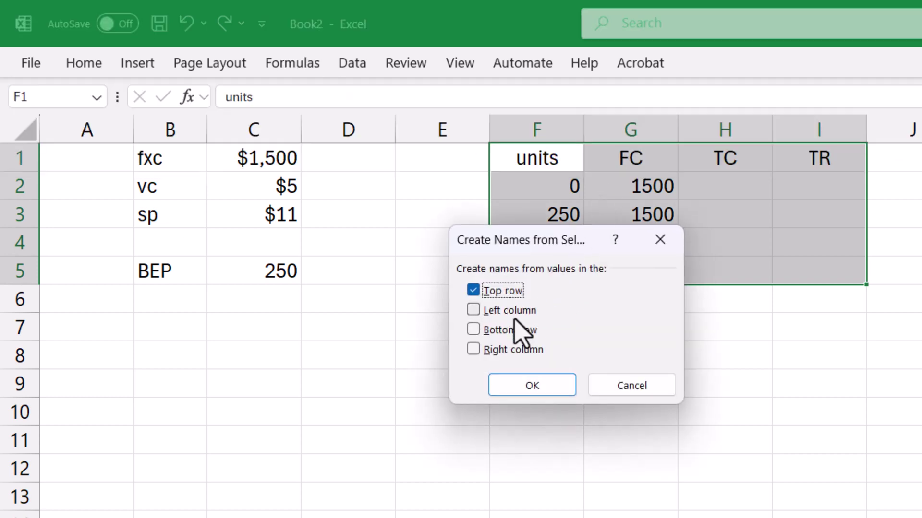
left_click(519, 391)
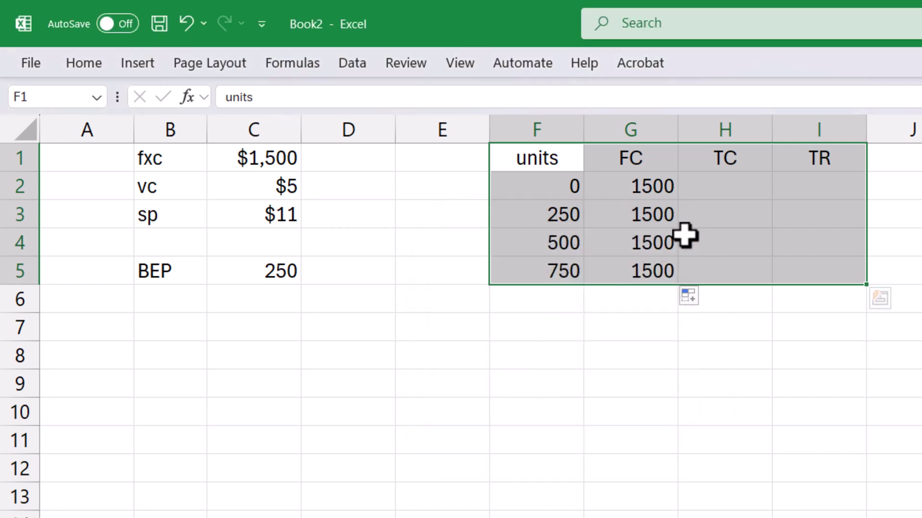
- Enter =FC+vc*units in H2 for total cost (1500, 2750, 4000, 5250)
left_click(738, 189)
type("=F")
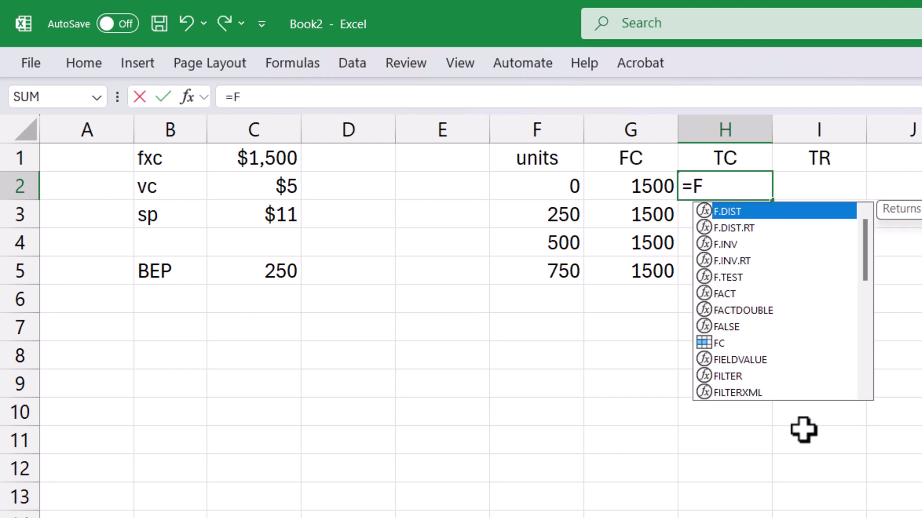
type("C+")
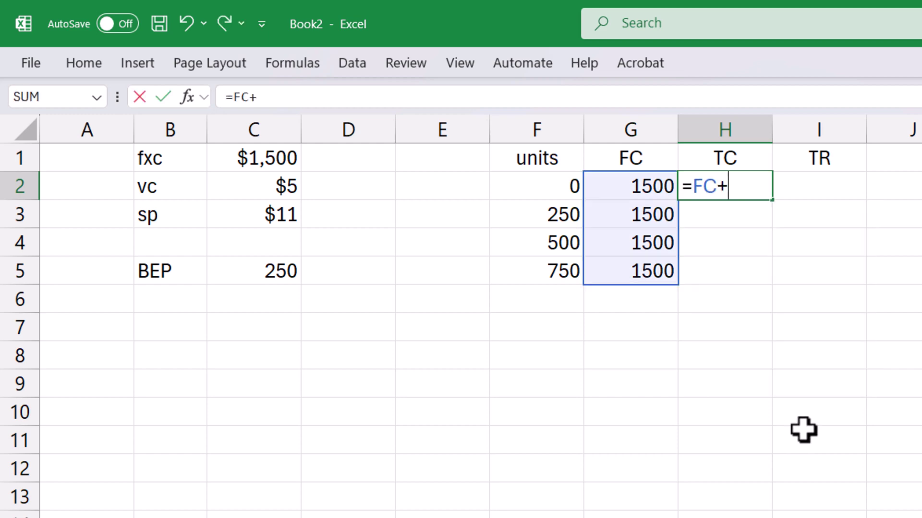
type("vc*units")
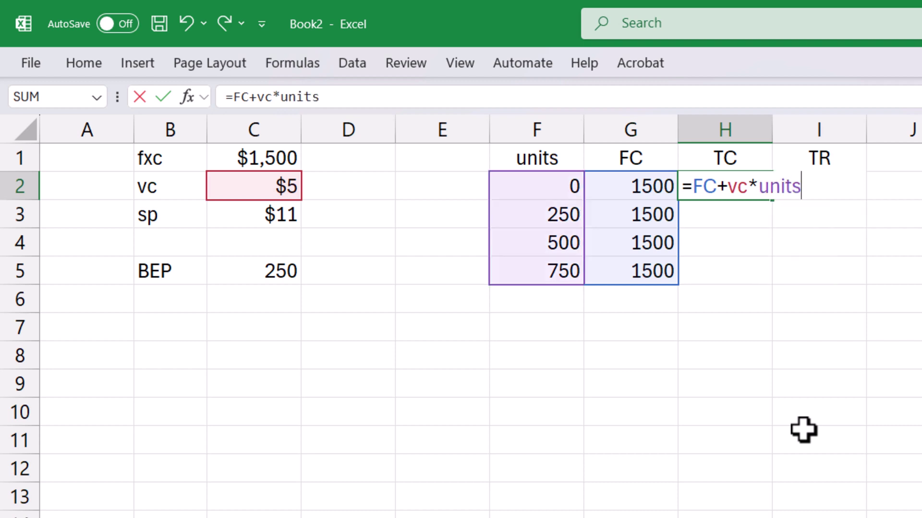
key("Return")
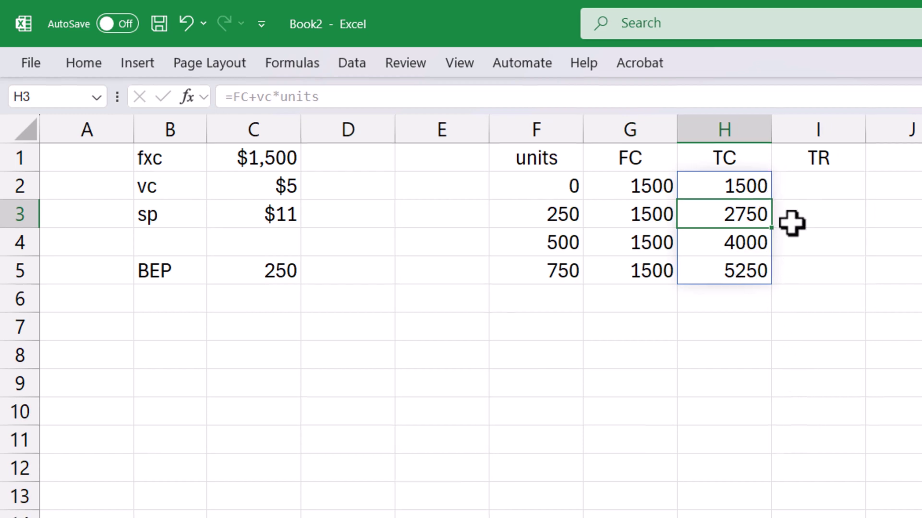
- Enter =sp*units in I2 for total revenue (0, 2750, 5500, 8250)
left_click(826, 186)
type("=")
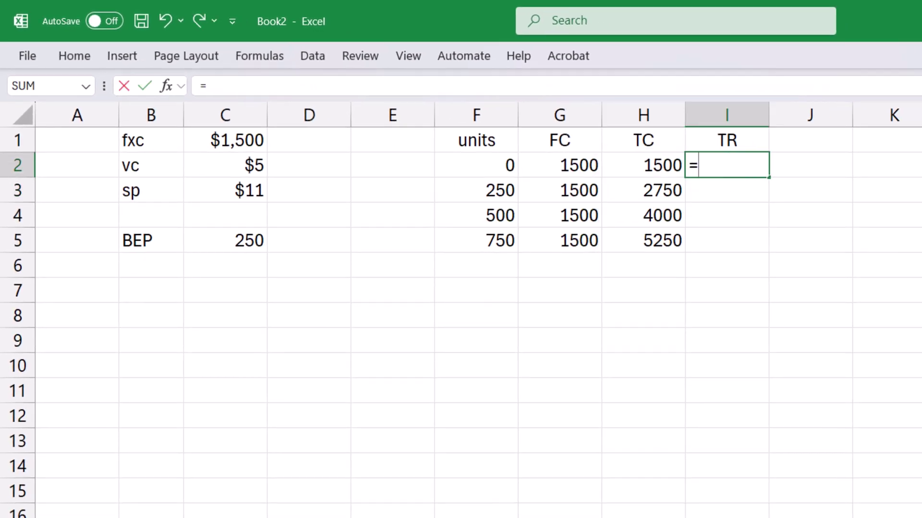
type("sp*un")
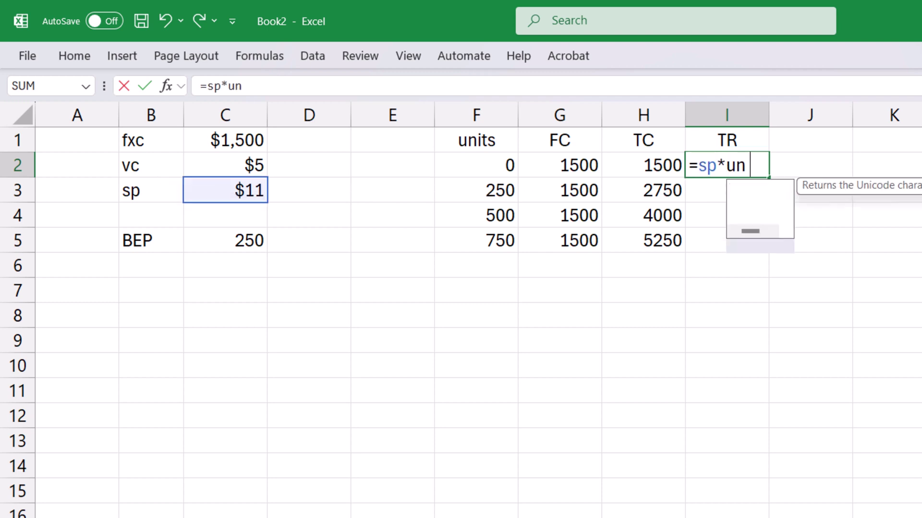
type("i")
key("Tab")
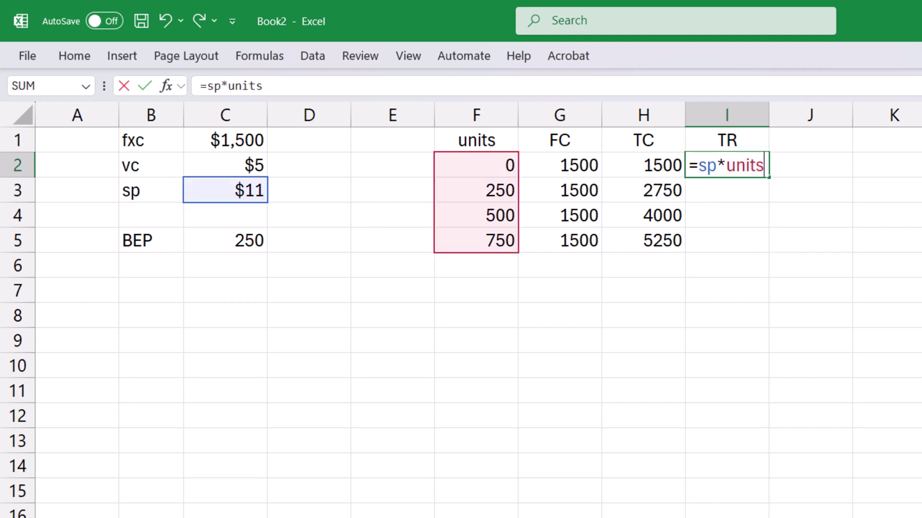
key("Return")
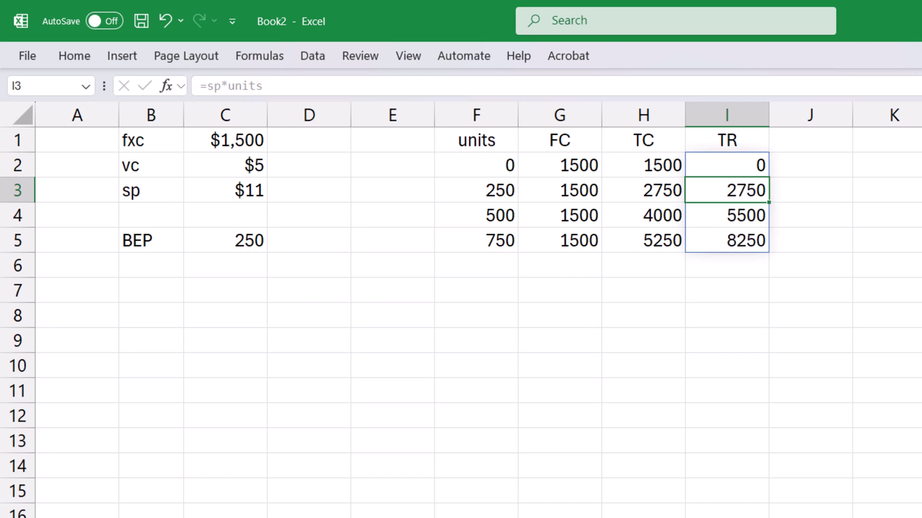
left_click(434, 265)
type("800")
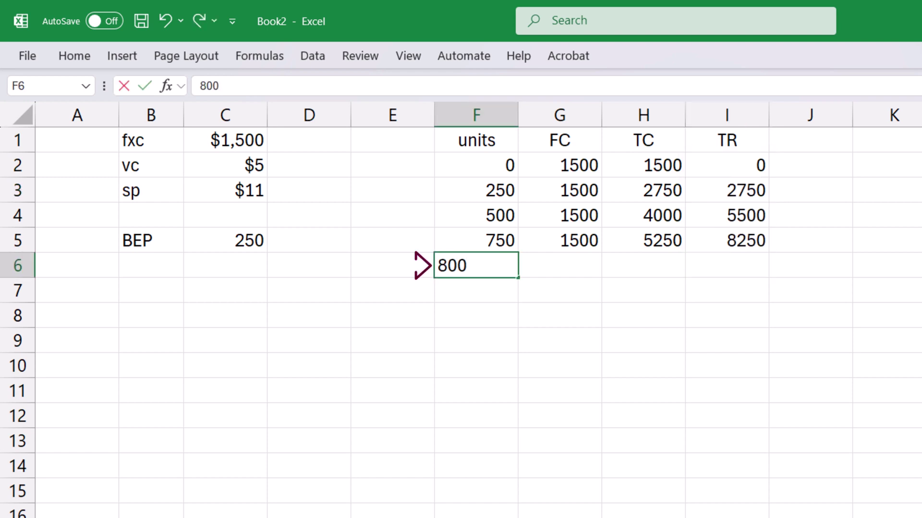
left_click(726, 266)
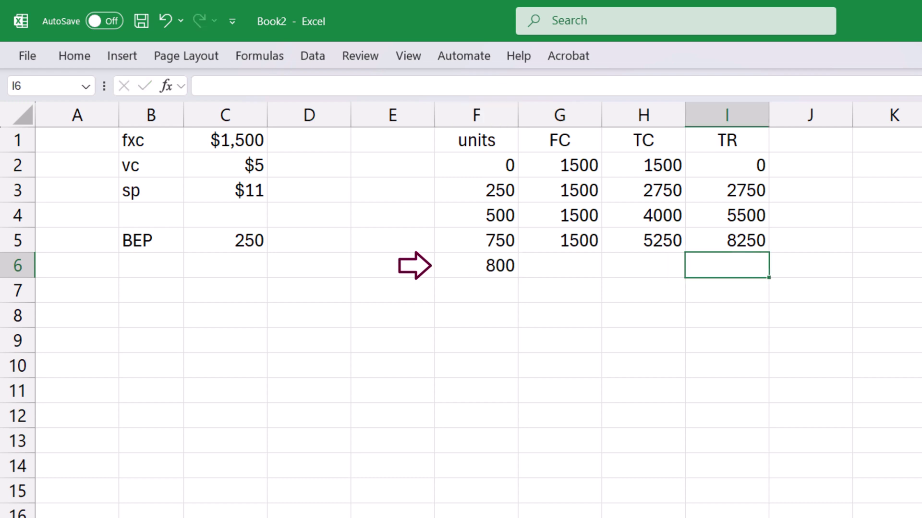
type("=sp*units")
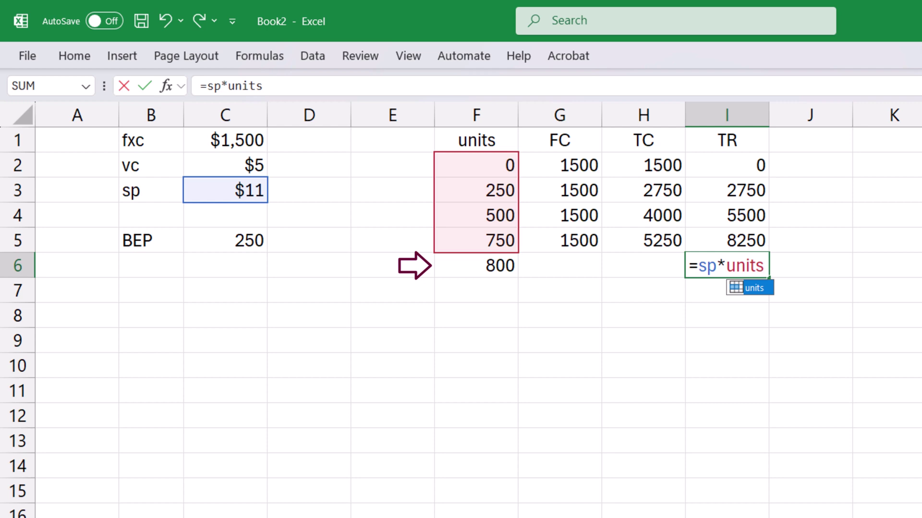
key("shift+Left")
key("shift+Left")
key("shift+Left")
key("shift+Left")
key("shift+Left")
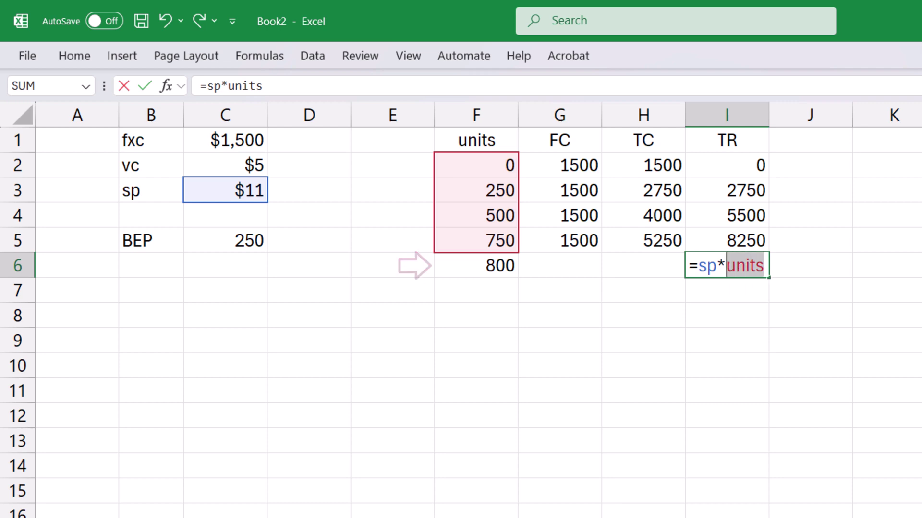
left_click(475, 265)
key("Return")
key("Up")
key("shift+Left")
key("shift+Left")
key("shift+Left")
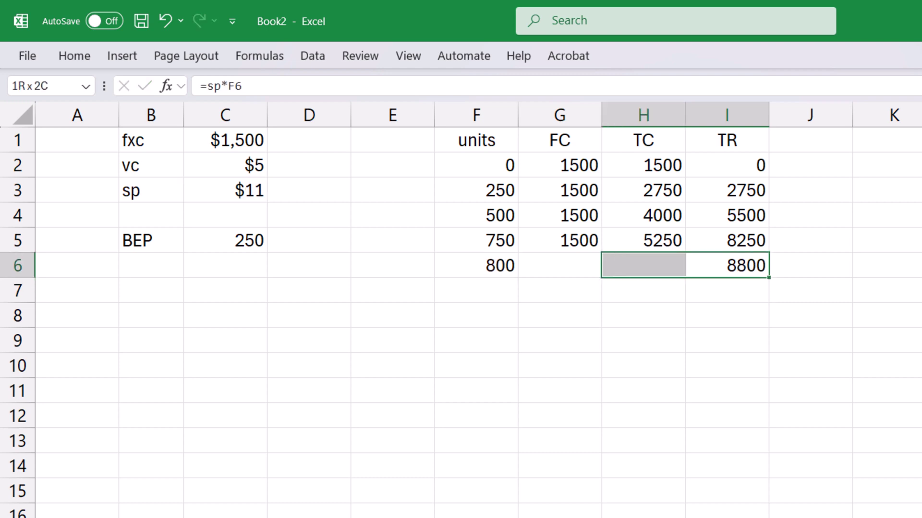
key("Delete")
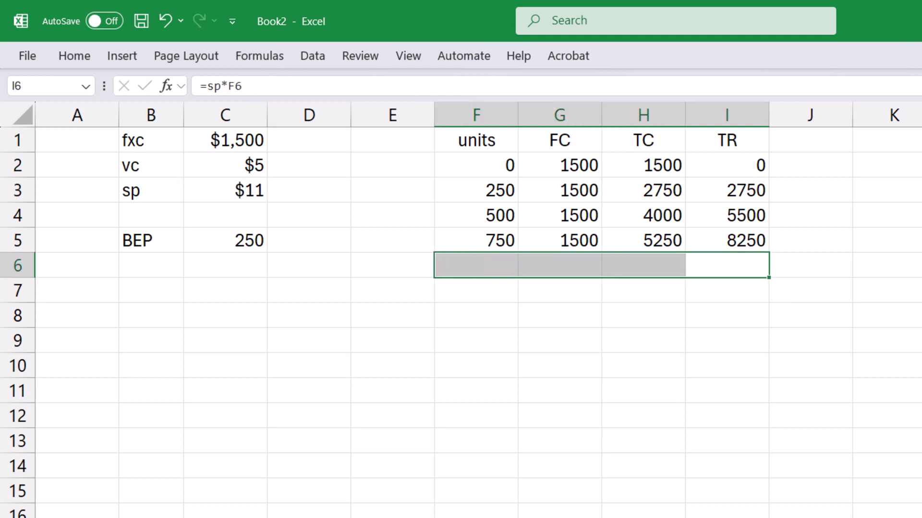
- Inspect the revenue formulas in I3, I4 and I5
left_click(475, 265)
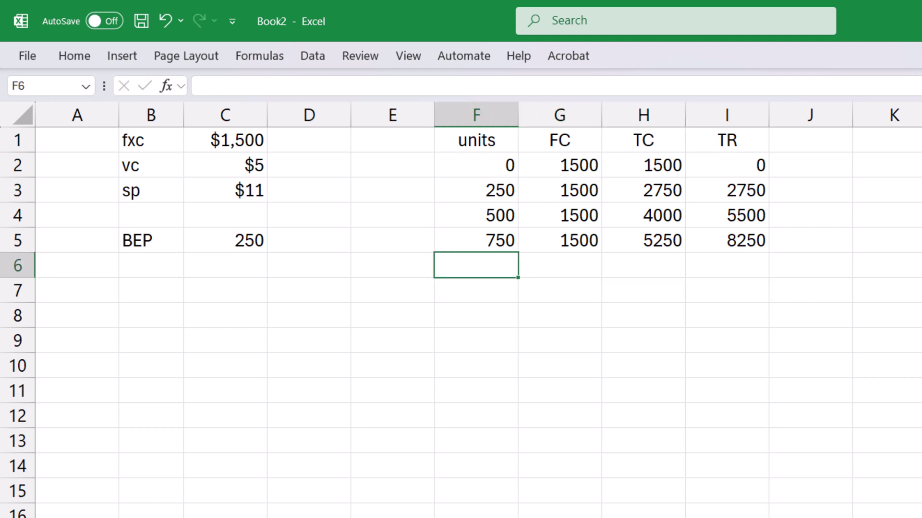
left_click(727, 190)
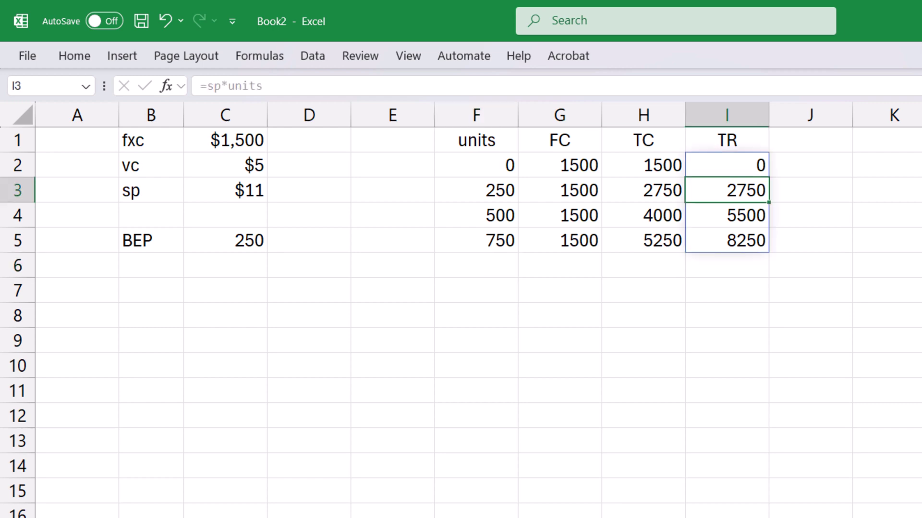
left_click(727, 215)
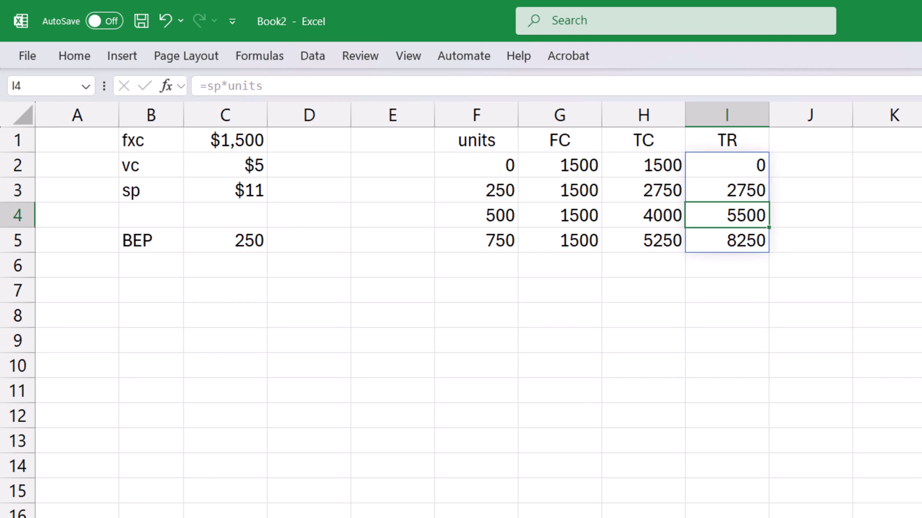
left_click(727, 240)
left_click(727, 215)
key("shift+Return")
key("shift+Return")
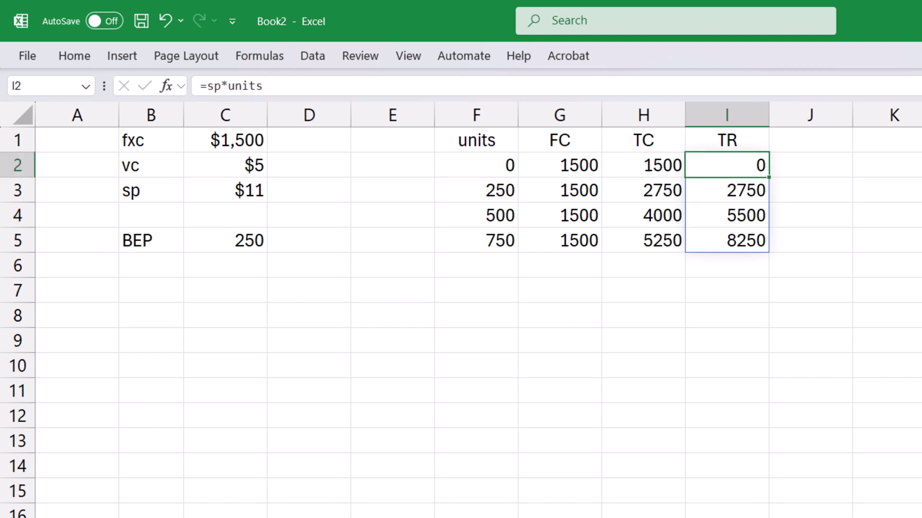
type("=sp*@")
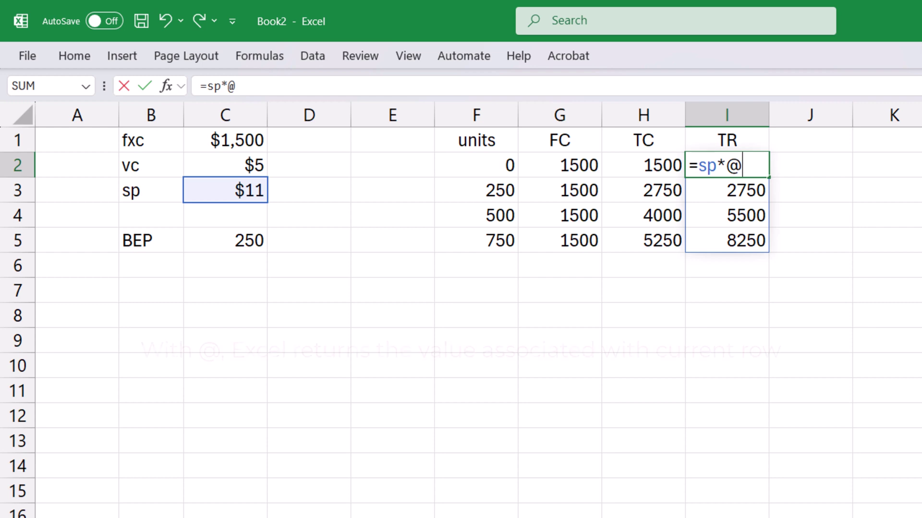
type("units")
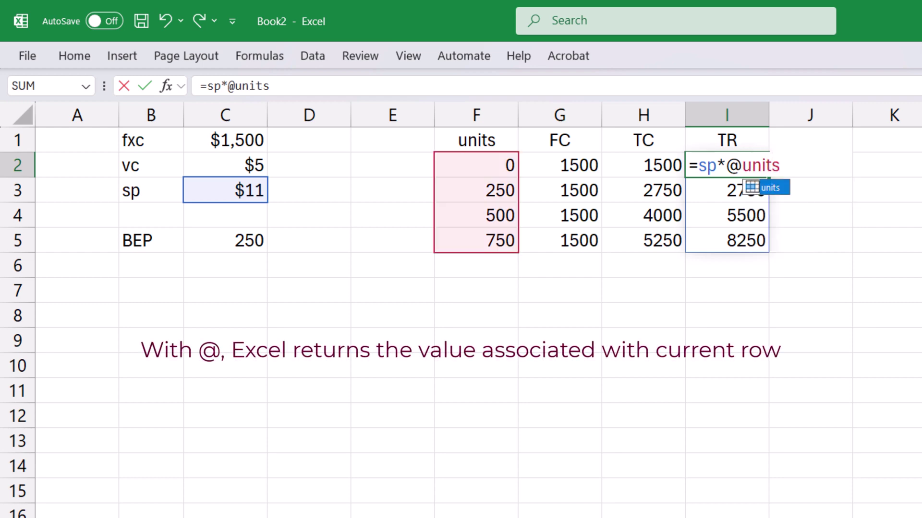
key("Return")
key("Up")
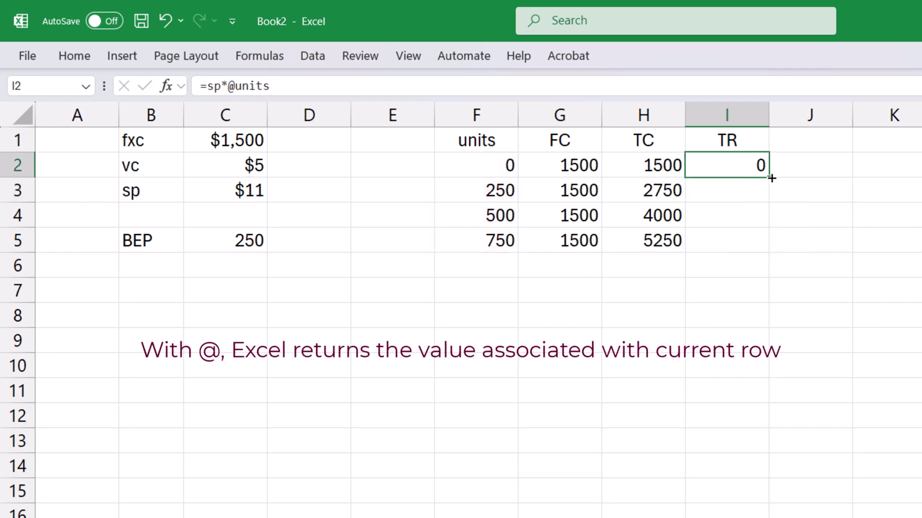
left_click_drag(772, 178, 778, 252)
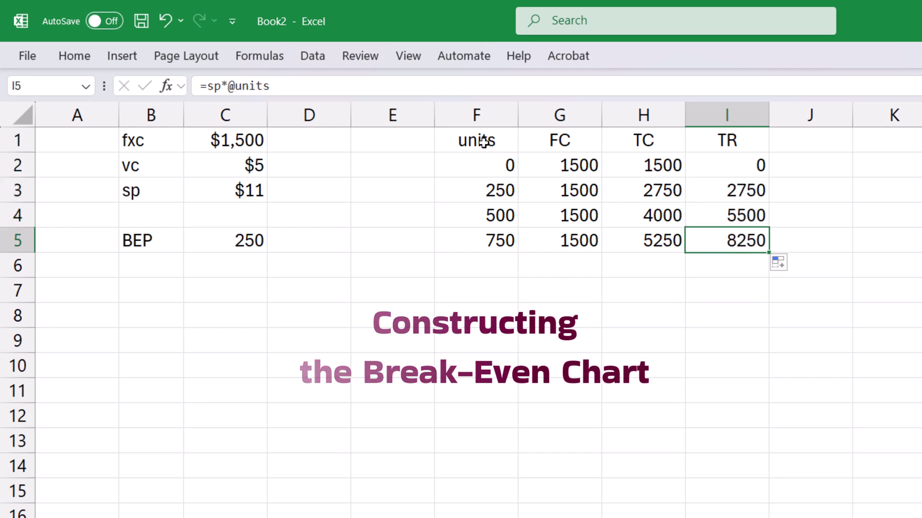
- Insert a straight-line scatter chart of FC against units from F1:G5 and open Select Data
left_click_drag(483, 139, 568, 235)
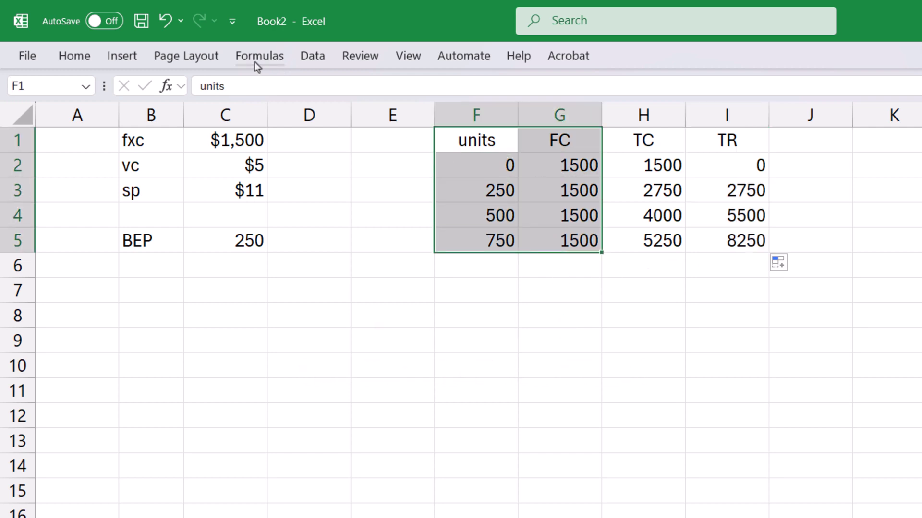
left_click(120, 59)
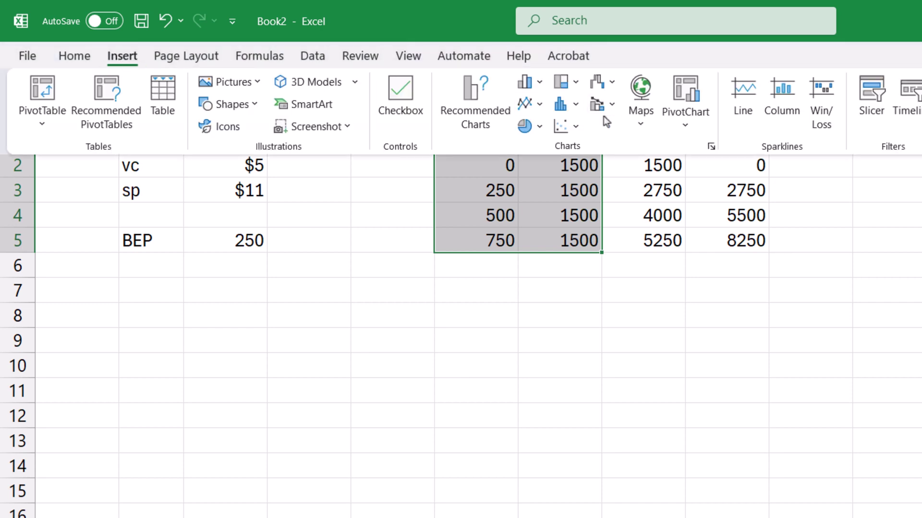
left_click(575, 126)
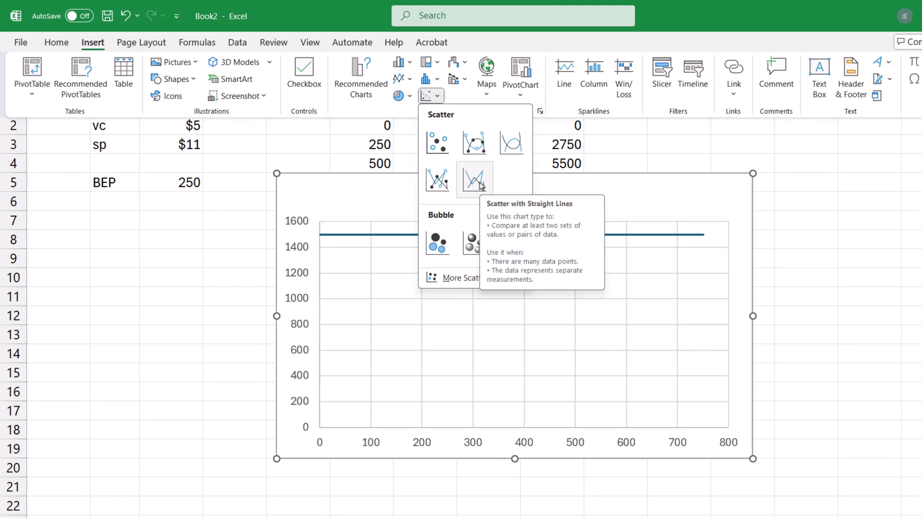
left_click(480, 184)
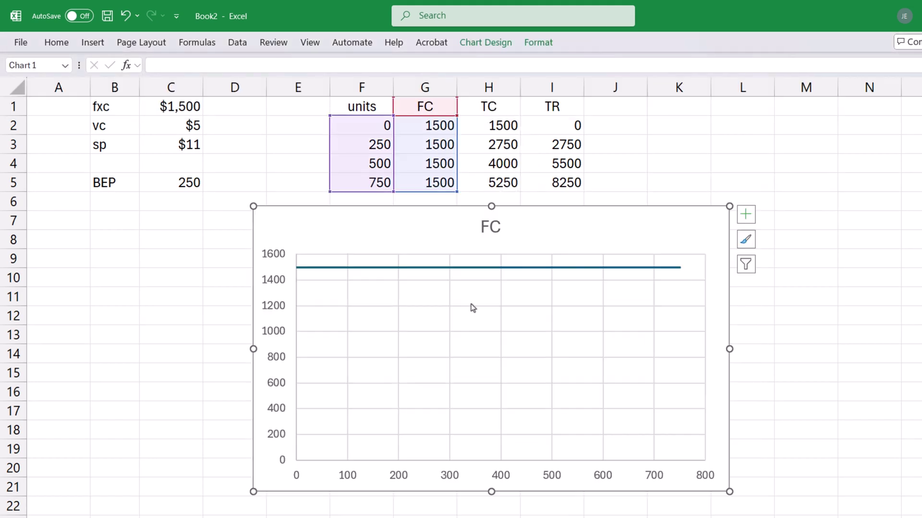
right_click(475, 301)
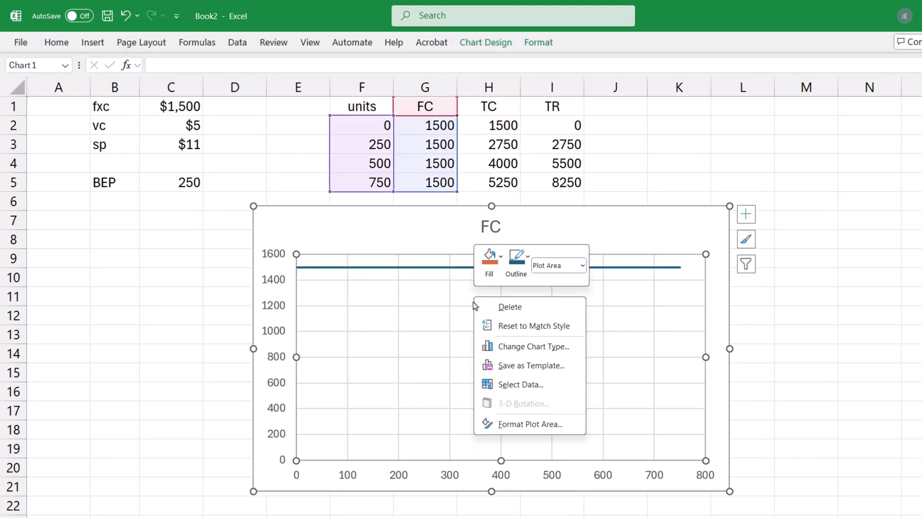
left_click(532, 392)
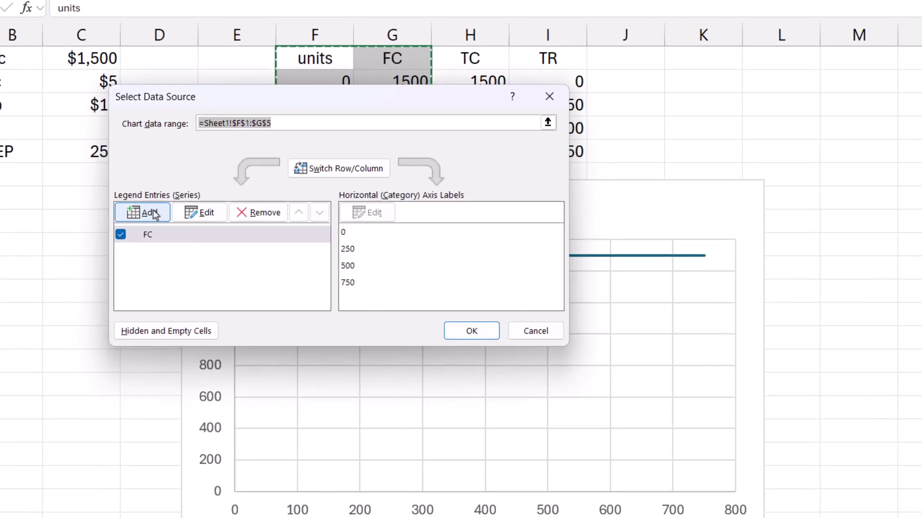
- Add a series named TC with X values F2:F5 and Y values H2:H5
left_click(153, 213)
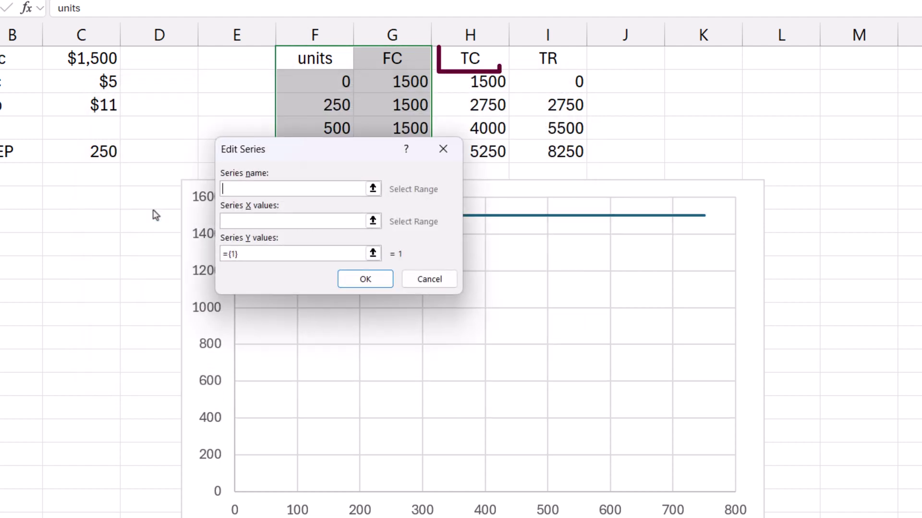
type("TC")
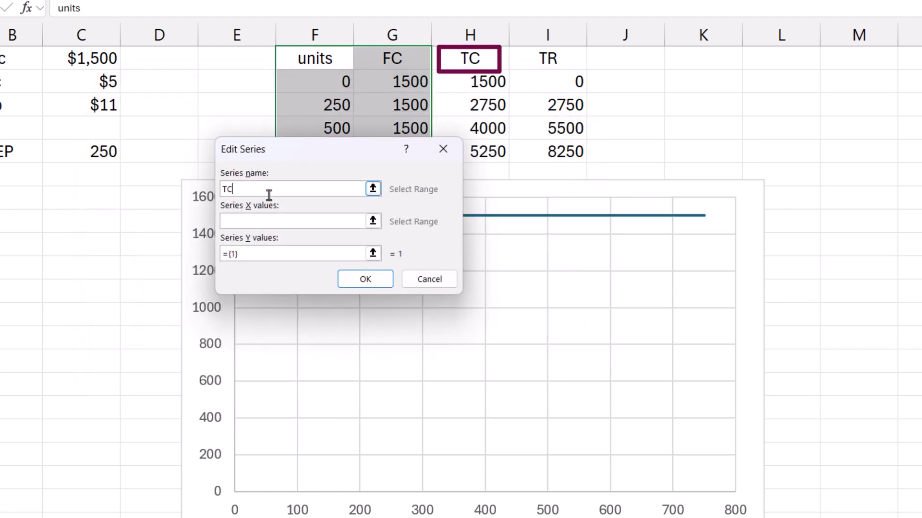
left_click(254, 220)
left_click_drag(281, 154, 276, 202)
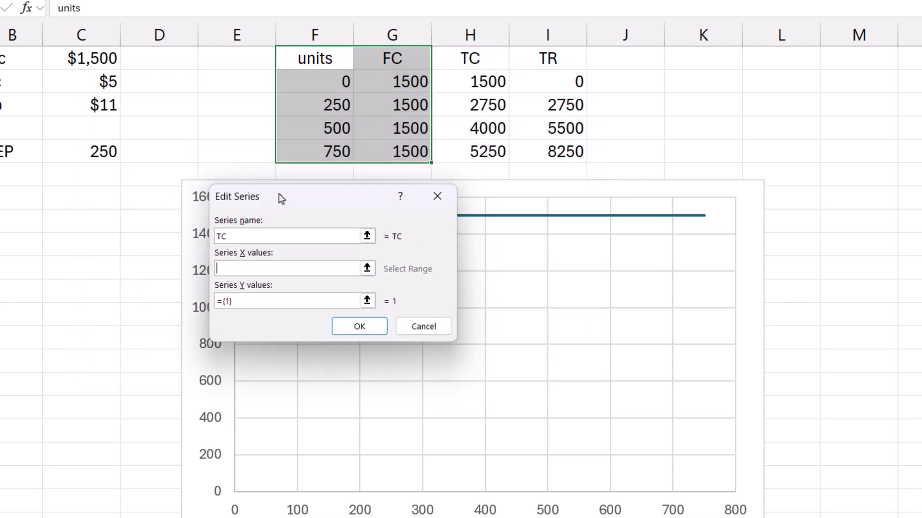
left_click_drag(323, 82, 331, 146)
left_click(237, 300)
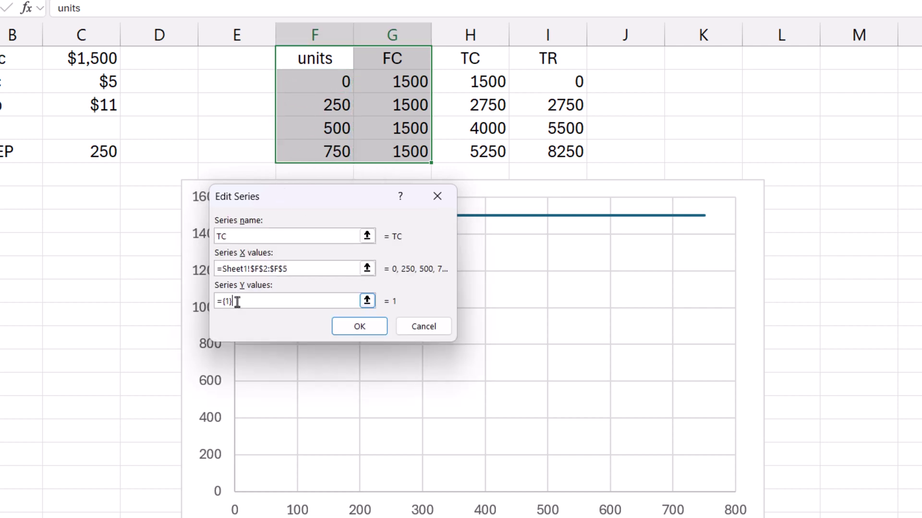
left_click_drag(236, 300, 160, 283)
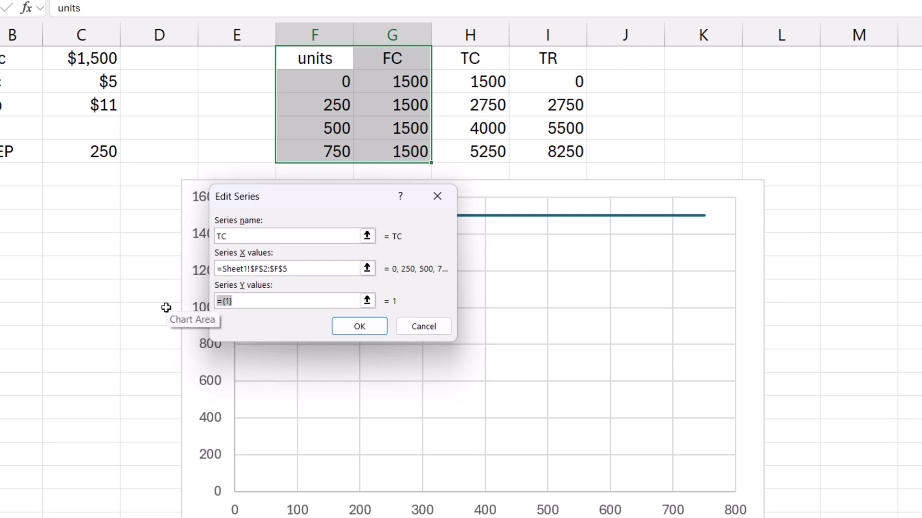
key("BackSpace")
left_click_drag(468, 79, 485, 149)
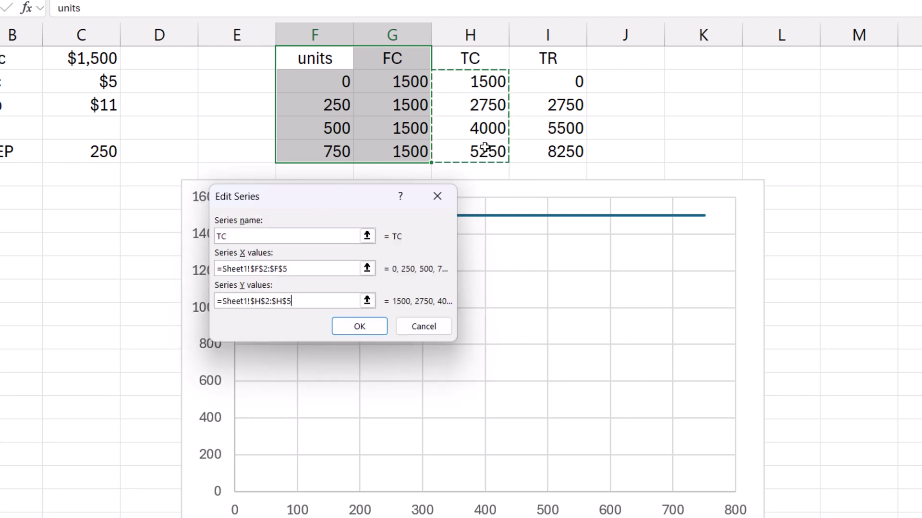
left_click(360, 329)
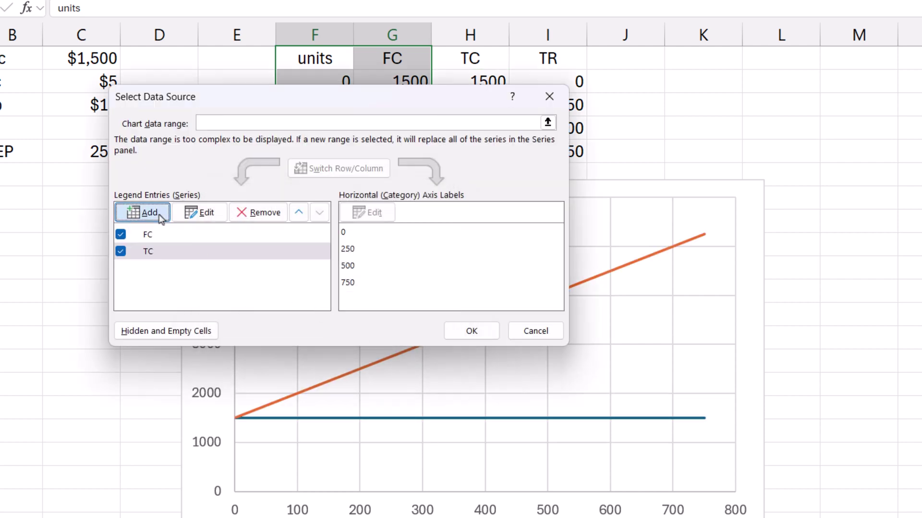
- Add a TR series plotting I2:I5 against X values F2:F5 to the chart
left_click(144, 212)
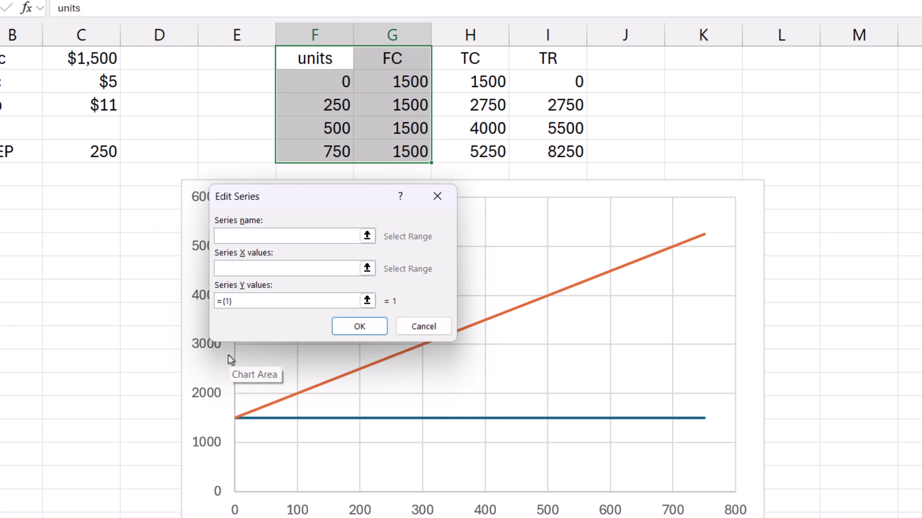
type("TR")
key("Tab")
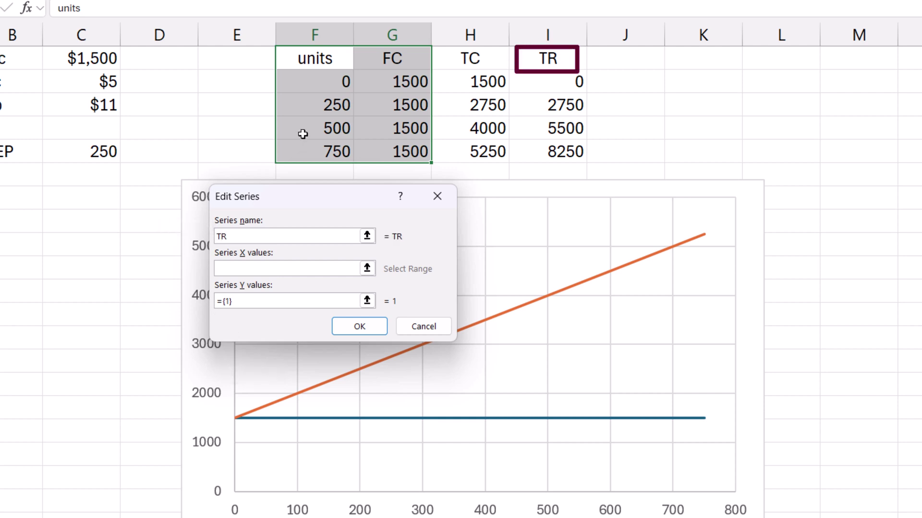
left_click_drag(326, 77, 334, 152)
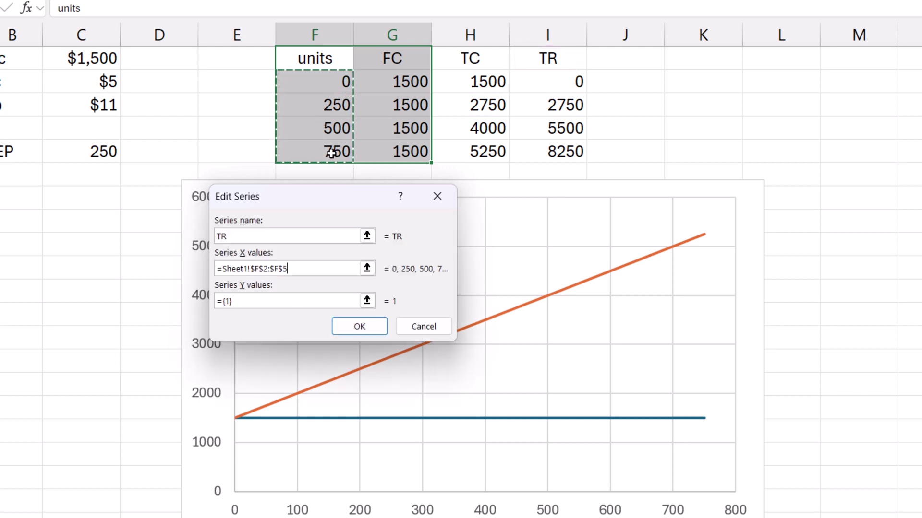
left_click(249, 306)
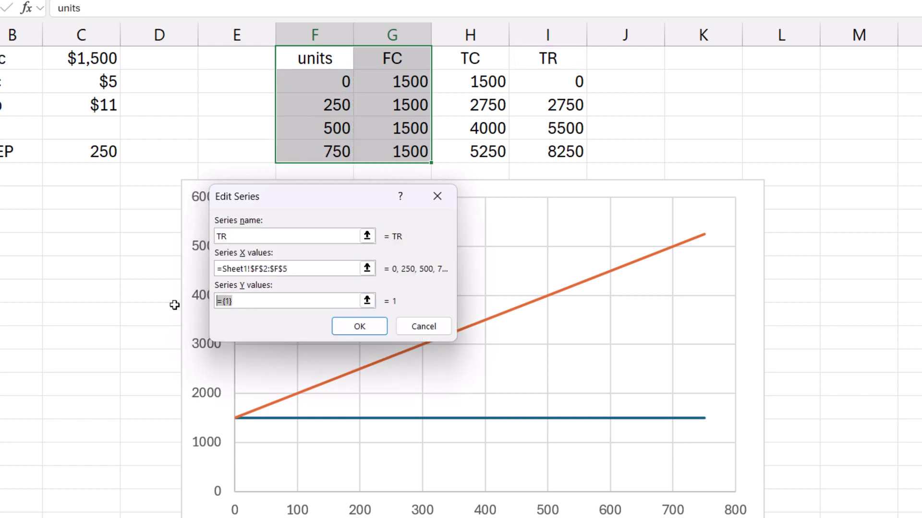
key("BackSpace")
left_click_drag(562, 82, 556, 155)
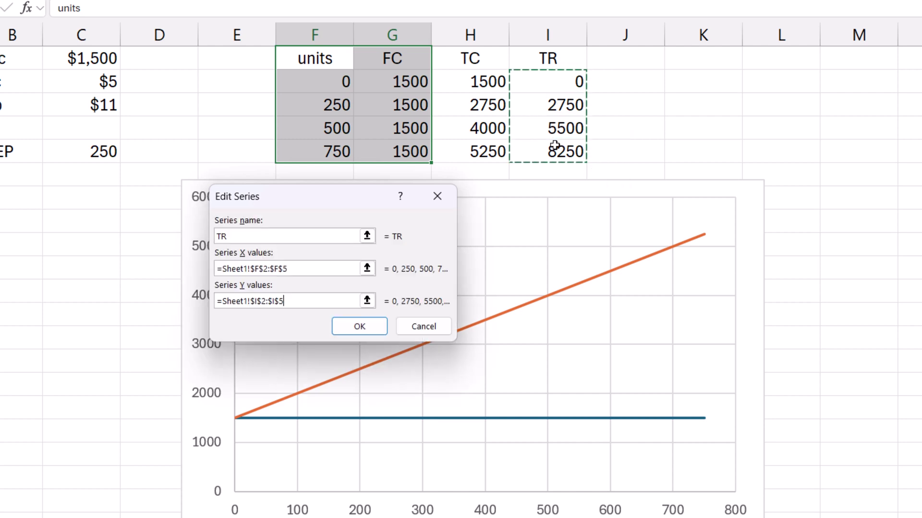
left_click(375, 329)
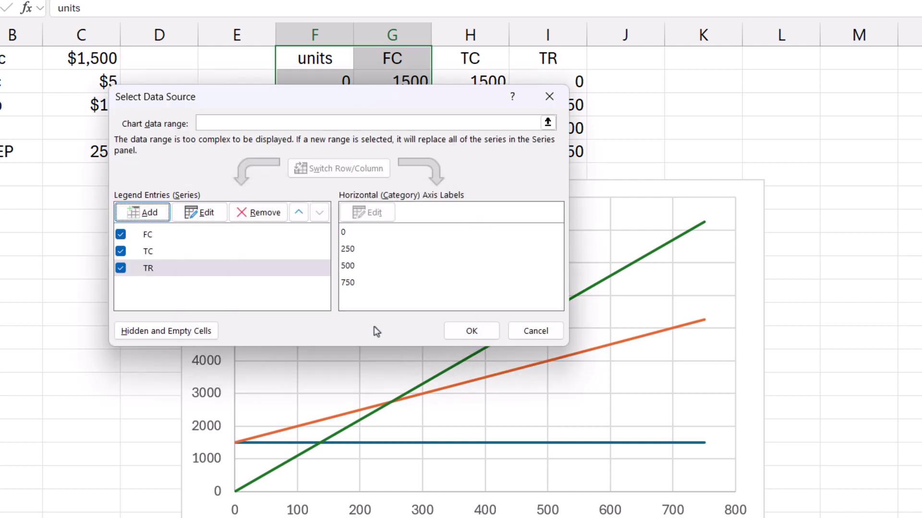
left_click(486, 337)
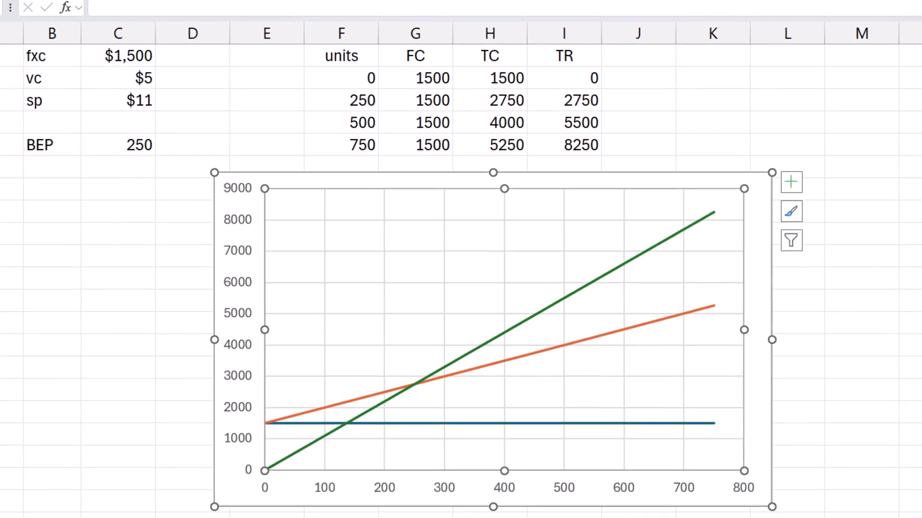
- Add axis titles reading 'units' on the horizontal axis and '$' on the vertical axis
left_click(791, 181)
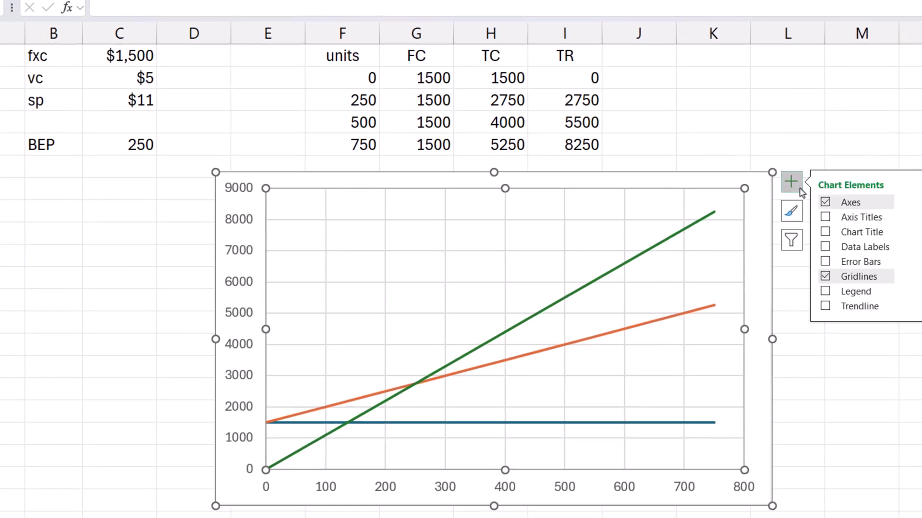
left_click(825, 217)
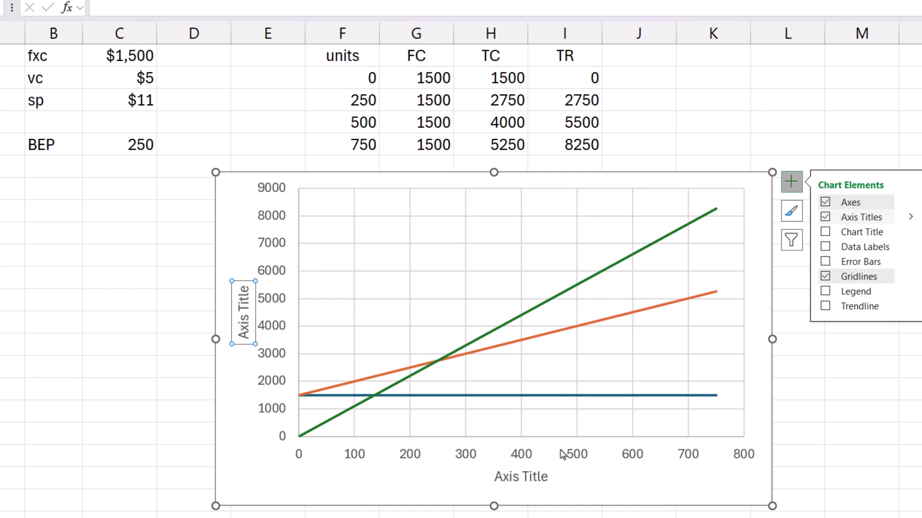
left_click(530, 477)
type("units")
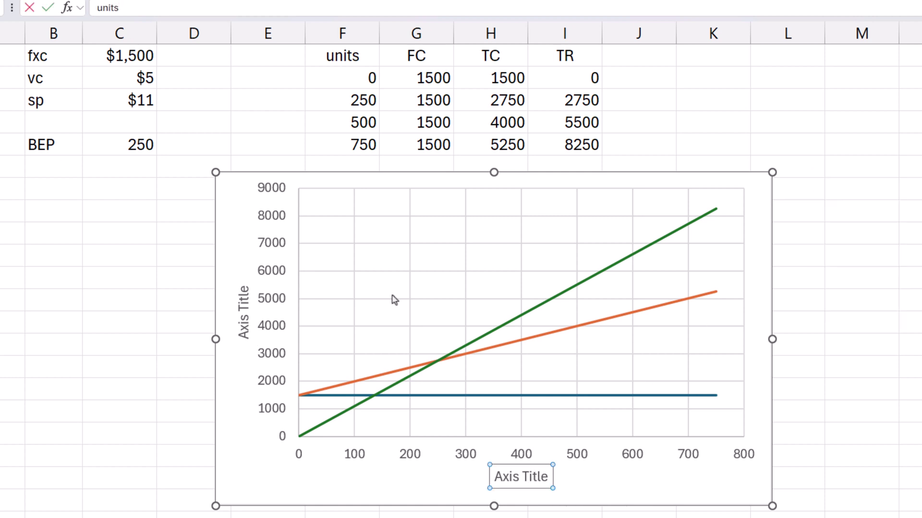
left_click(240, 327)
type("$")
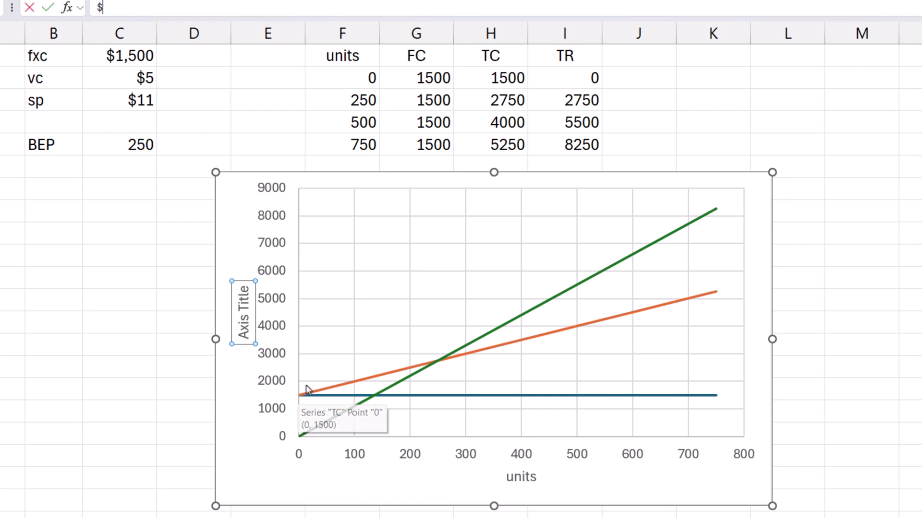
key("Return")
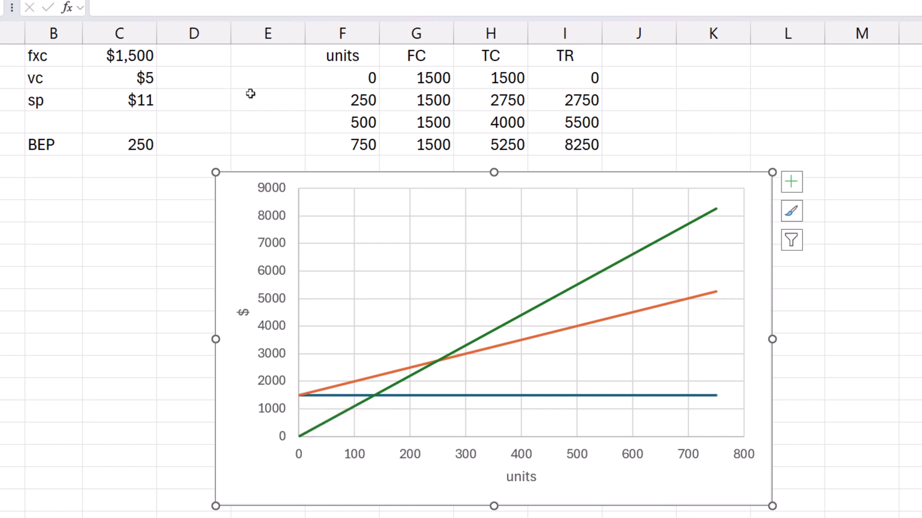
- Enter 1200 as fixed cost in C1 and 15 as selling price in C3
left_click(120, 55)
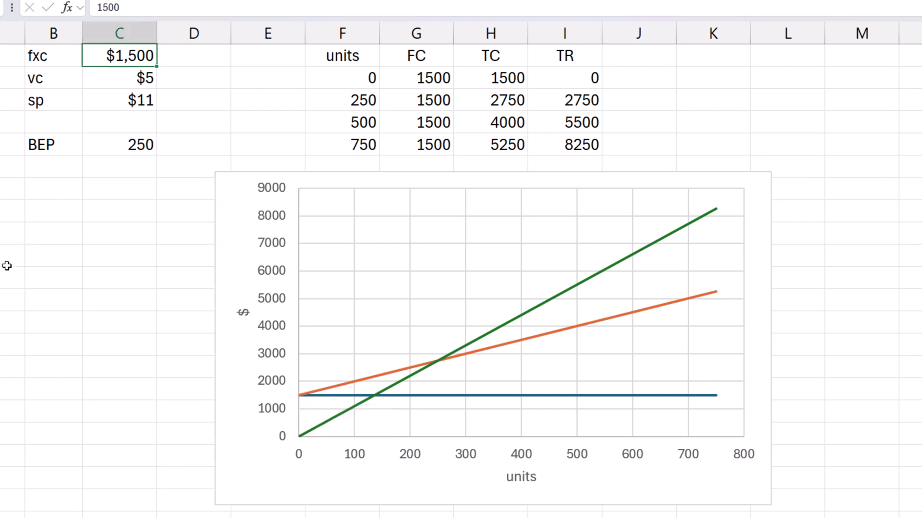
type("1200")
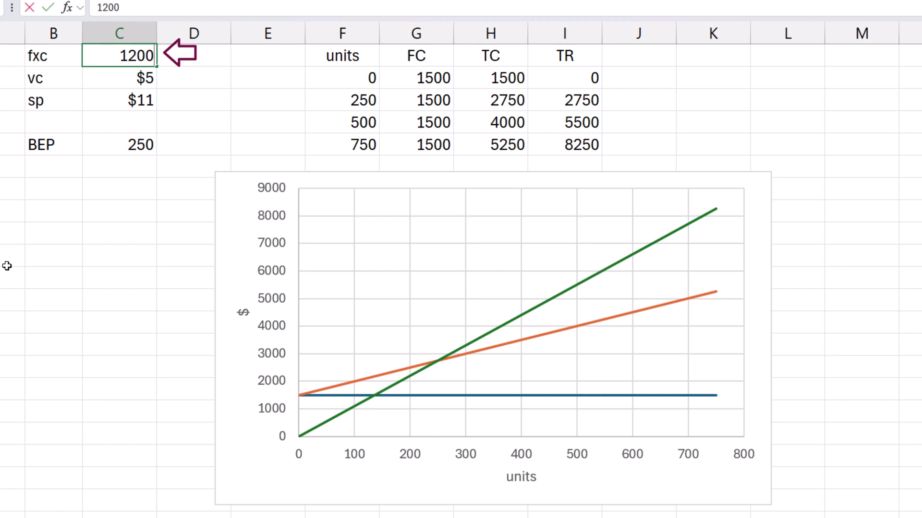
key("Return")
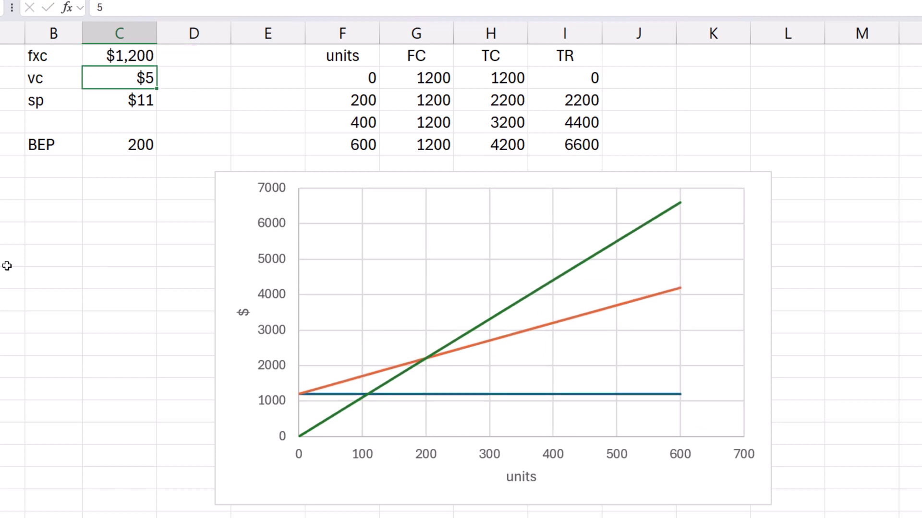
left_click(129, 99)
type("15")
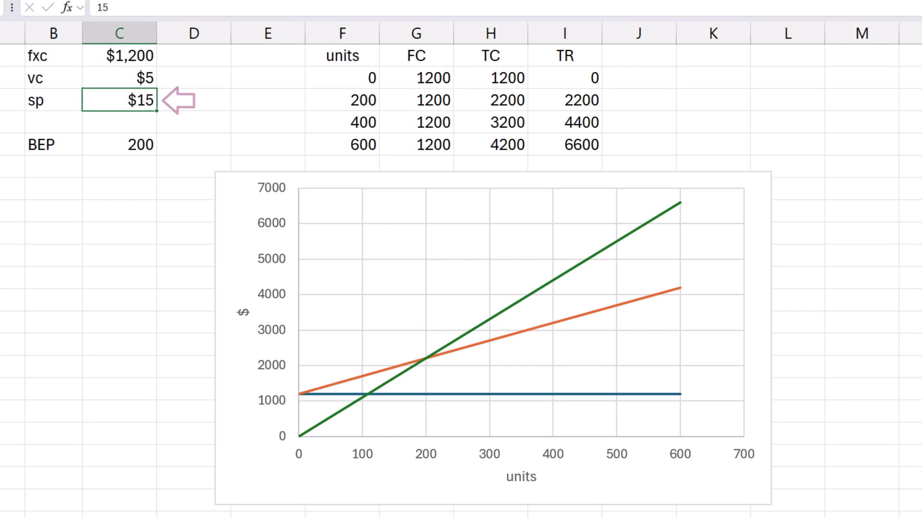
key("Return")
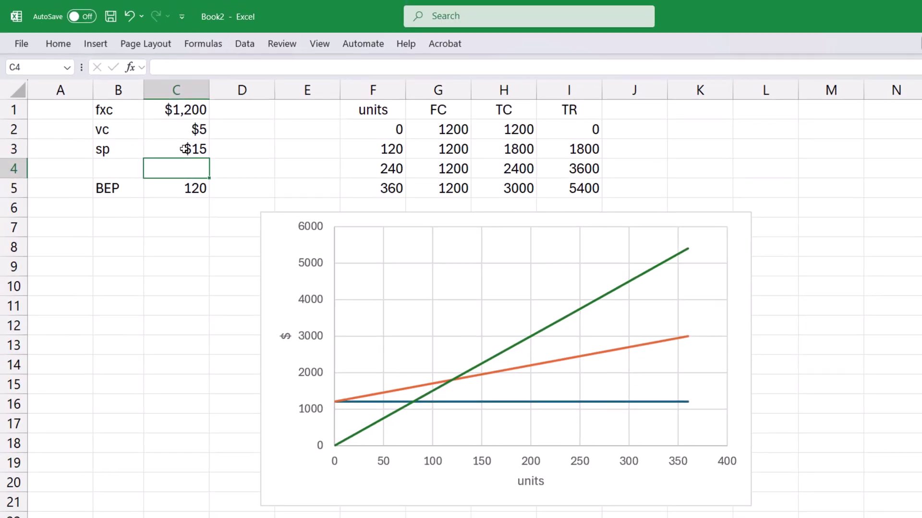